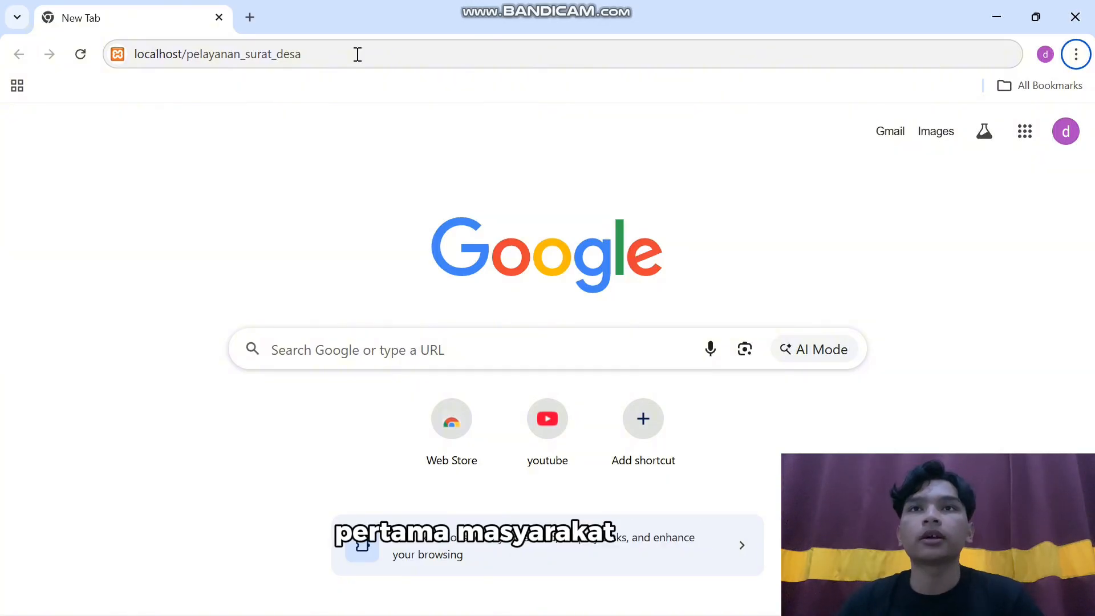
Load localhost/pelayanan_surat_desa/ and scroll past the Keunggulan cards to the Cara Menggunakan SIPESAT steps
click(352, 49)
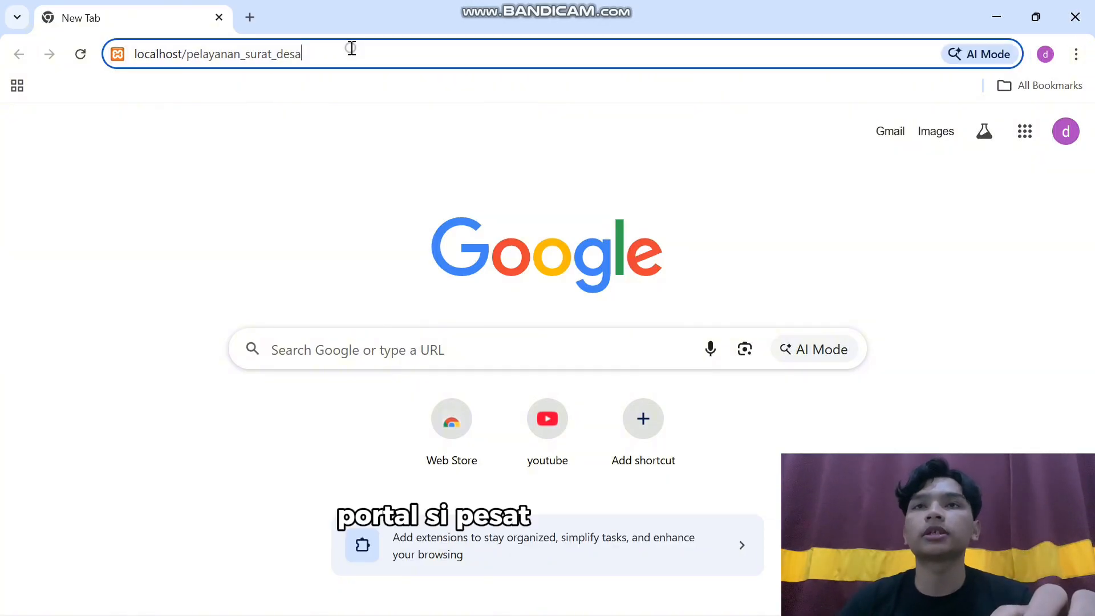
key(Return)
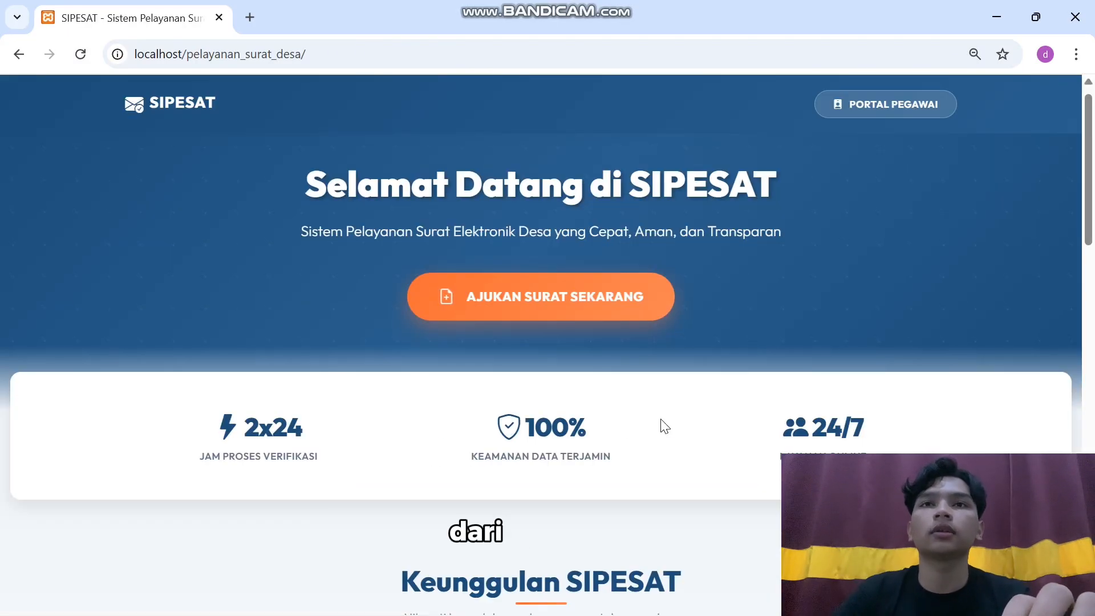
scroll(662, 425, down, 5)
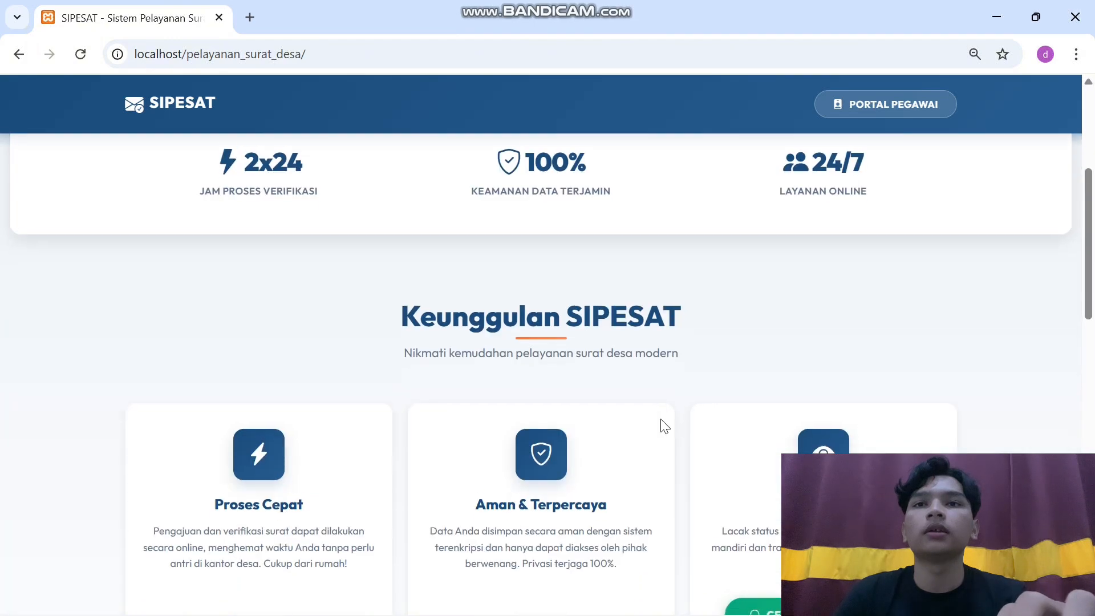
scroll(821, 436, down, 2)
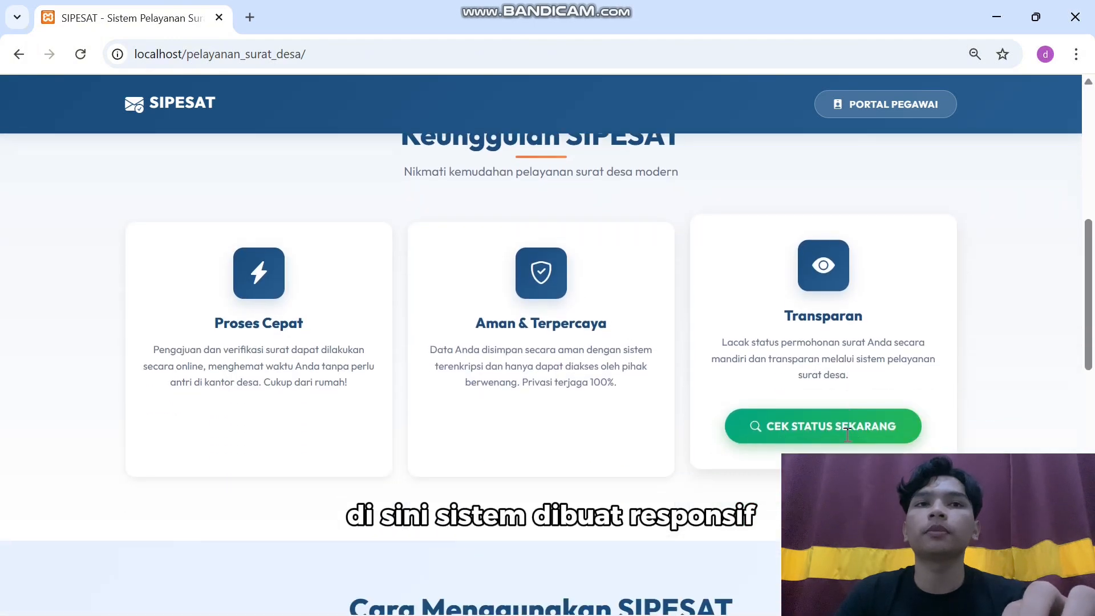
scroll(706, 427, up, 1)
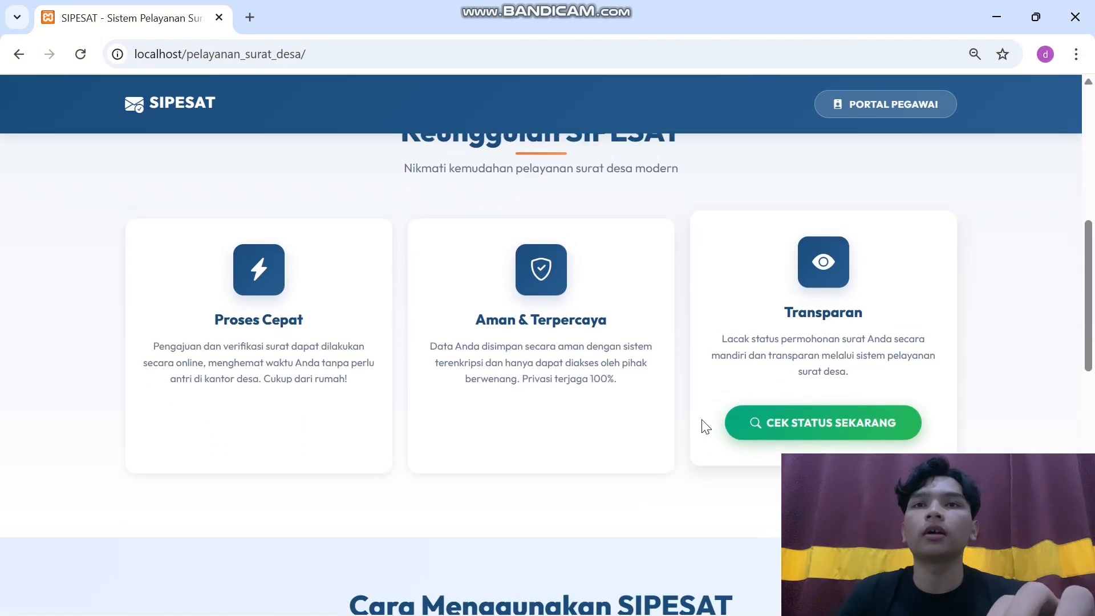
scroll(706, 426, down, 2)
scroll(705, 427, up, 3)
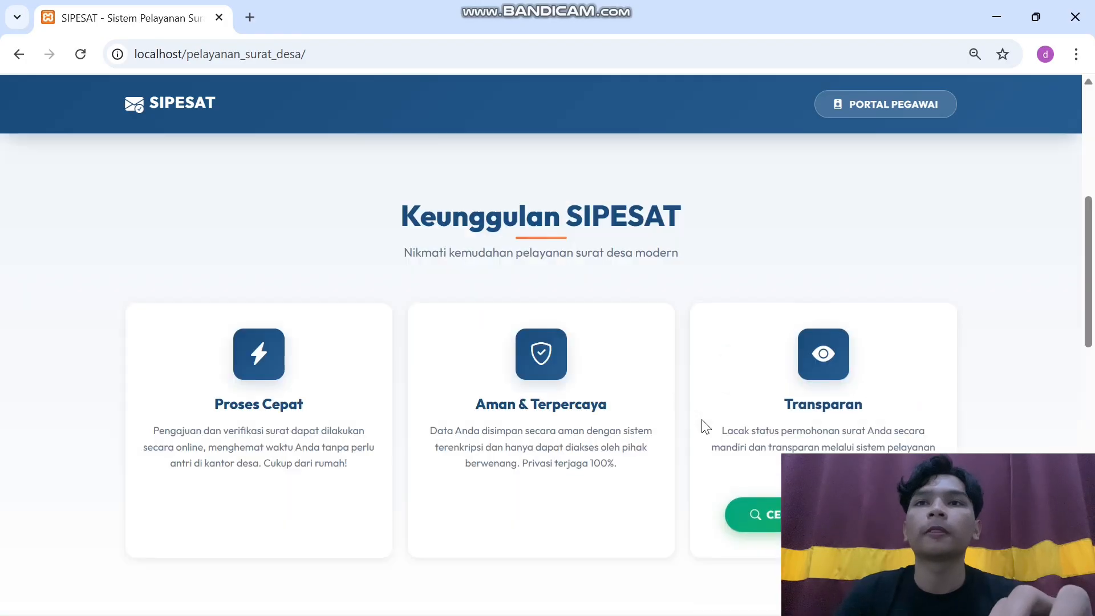
scroll(706, 427, down, 1)
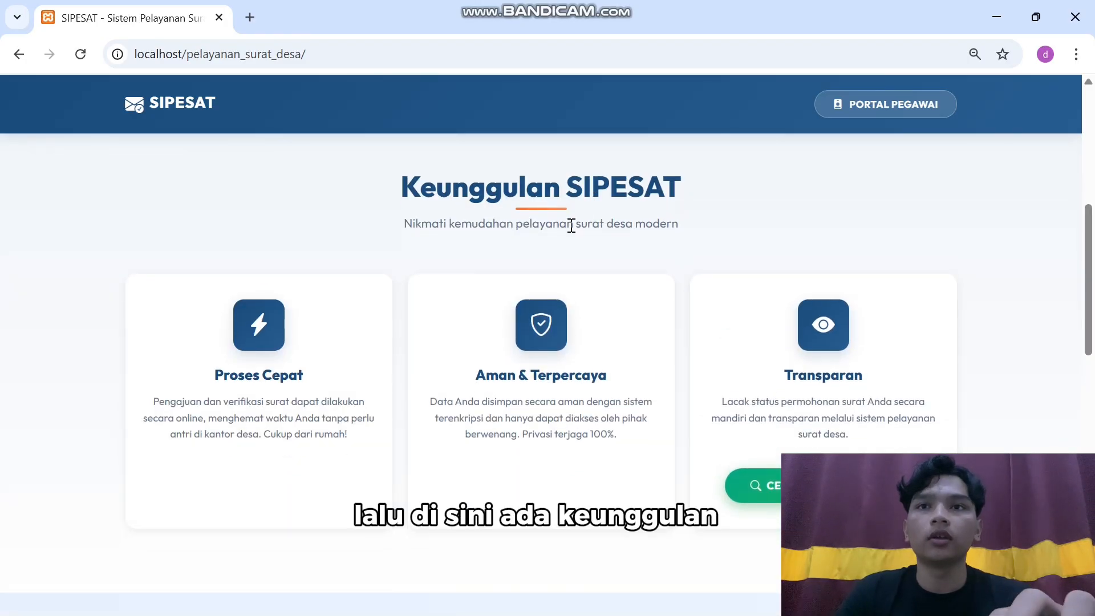
scroll(488, 274, down, 1)
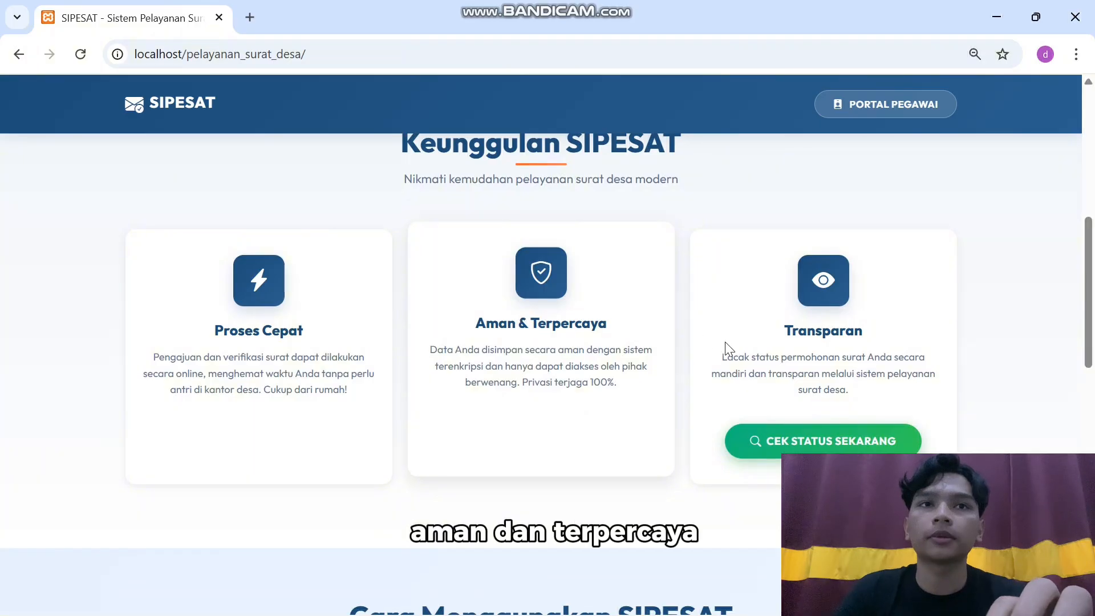
scroll(754, 342, down, 7)
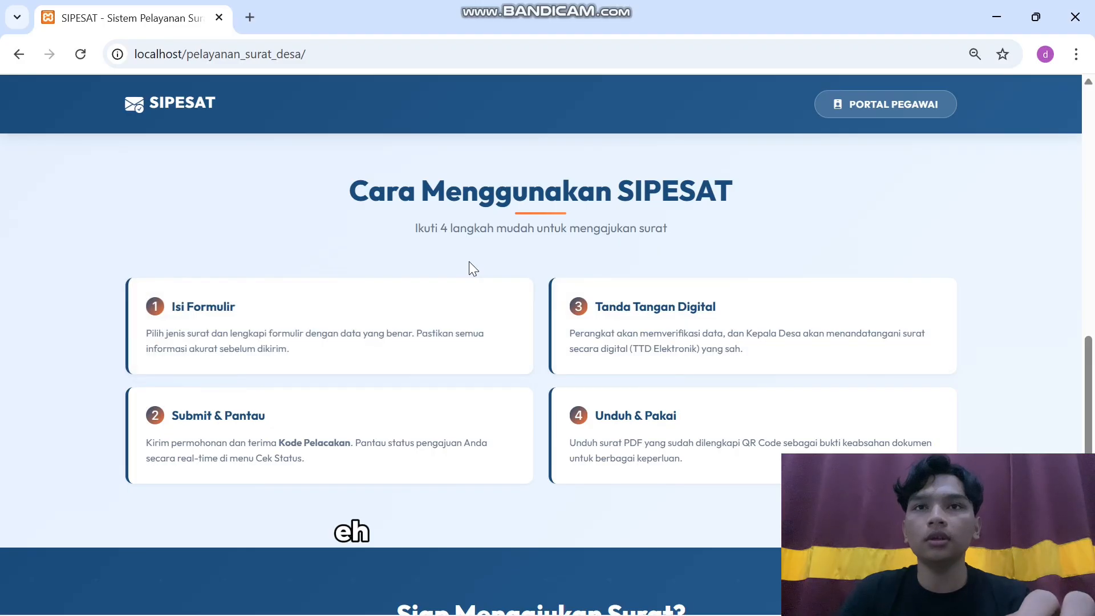
Scroll down to the Siap Mengajukan Surat? section, then return to the Selamat Datang banner
scroll(469, 270, down, 1)
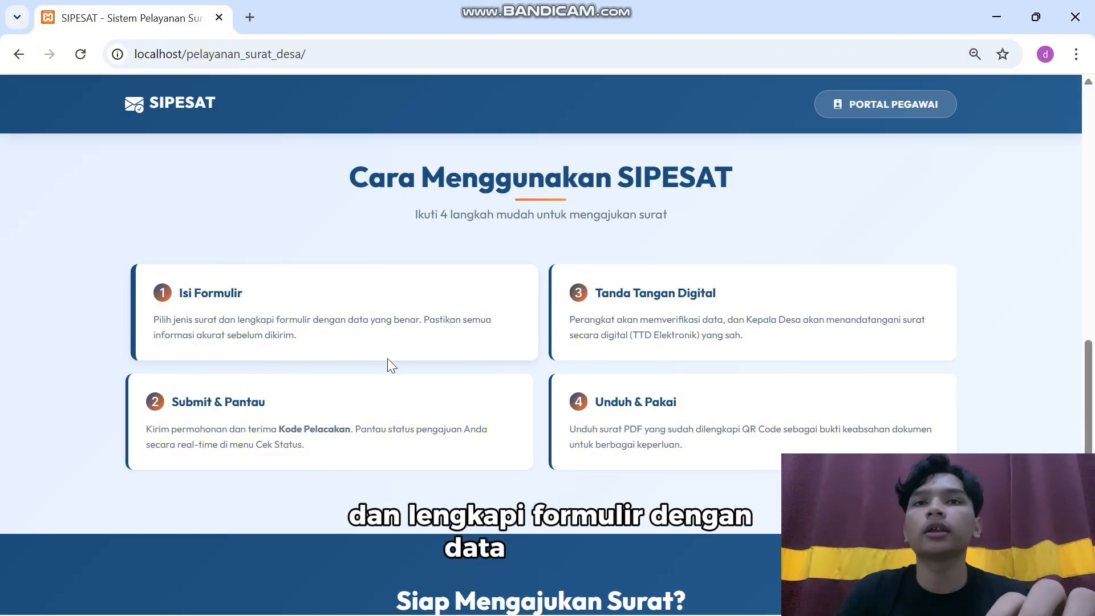
scroll(388, 365, down, 1)
scroll(388, 362, down, 1)
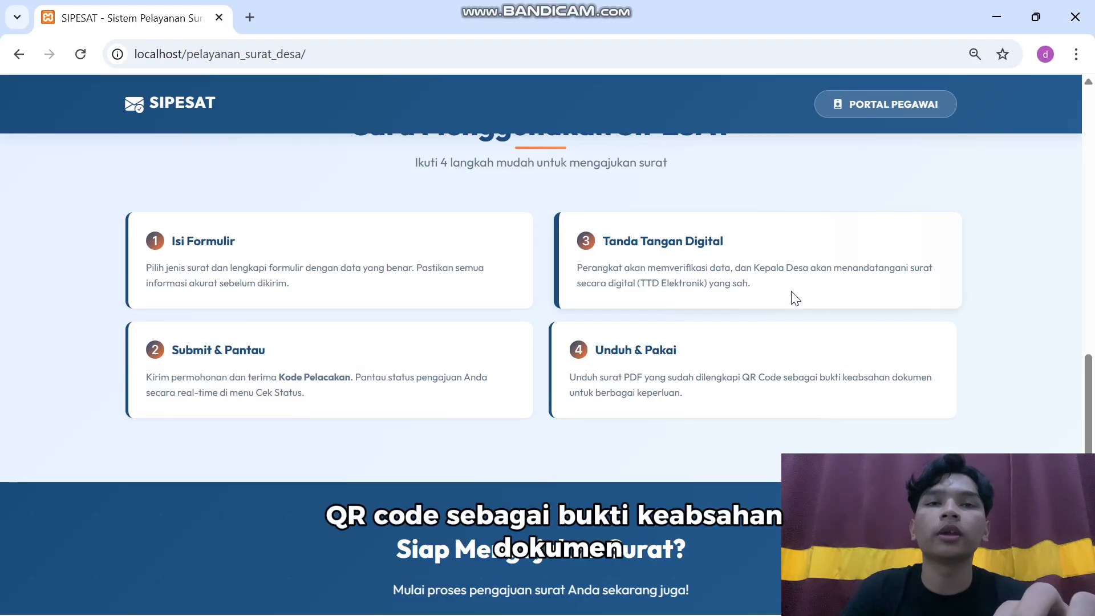
scroll(796, 298, down, 5)
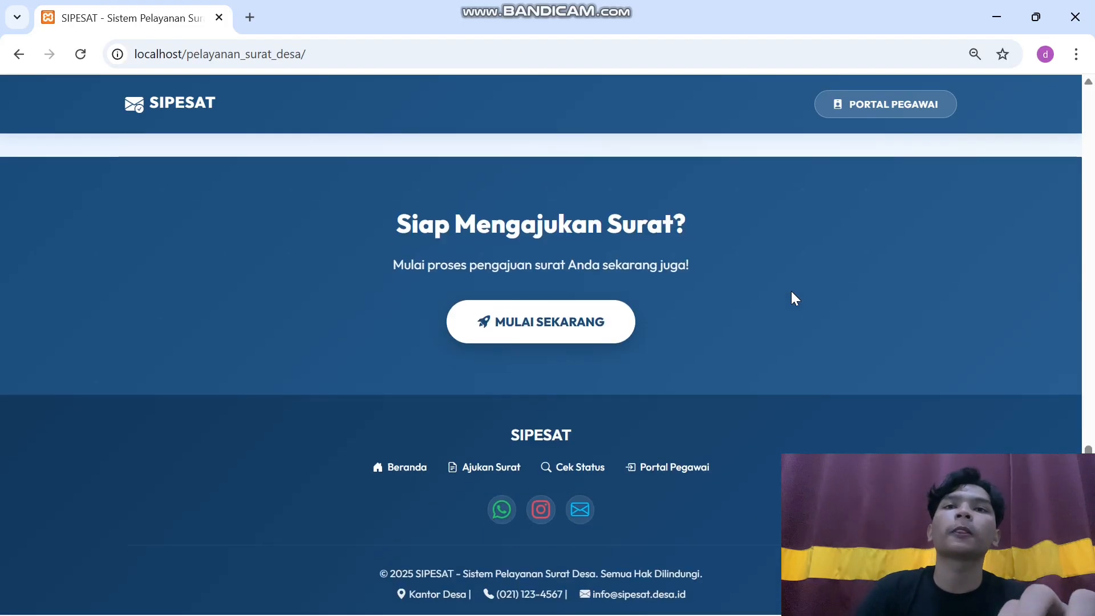
click(19, 57)
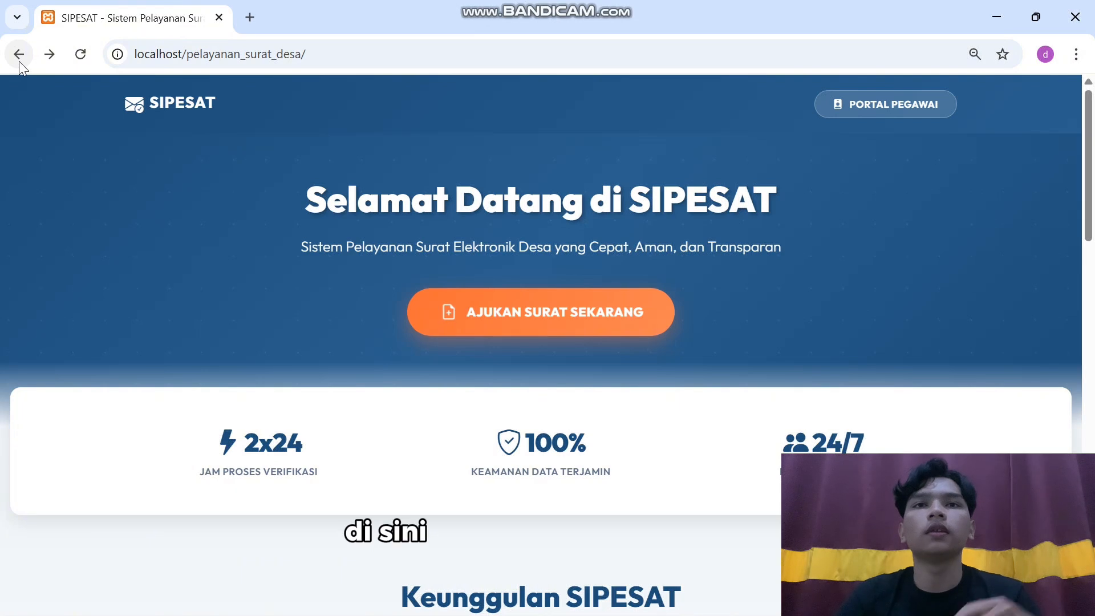
Open the Ajukan Surat form and enter a saved NIK so the name, address, gender and phone auto-fill
click(519, 329)
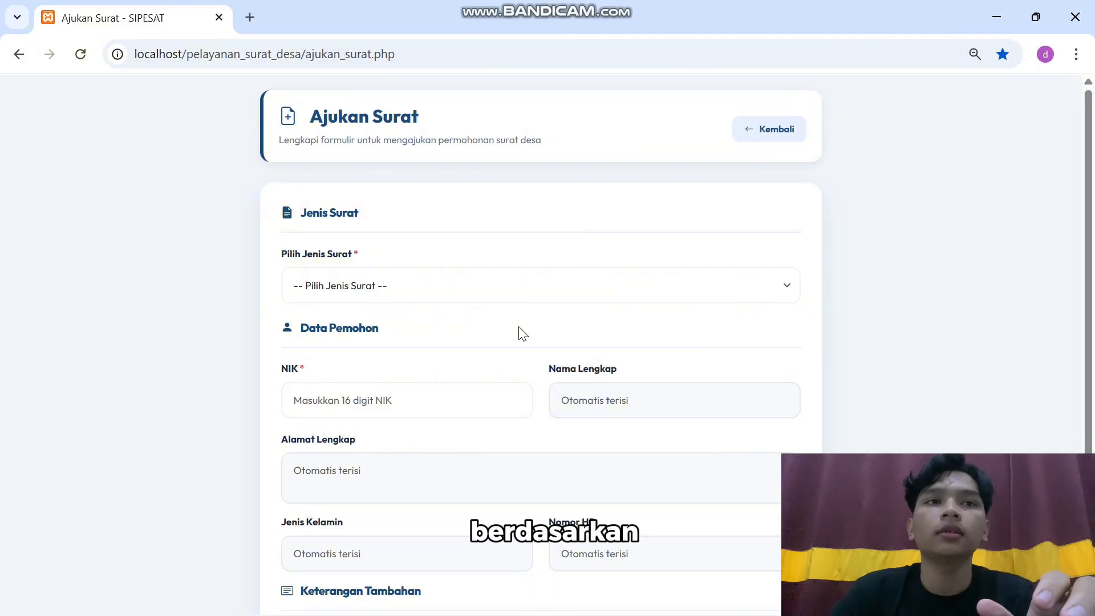
click(409, 412)
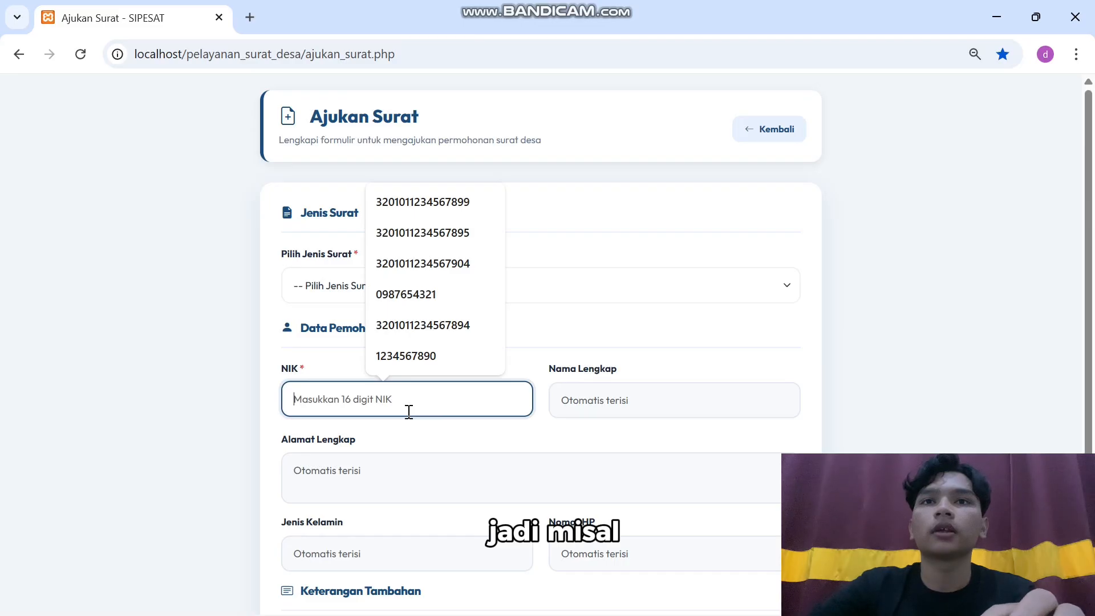
click(432, 207)
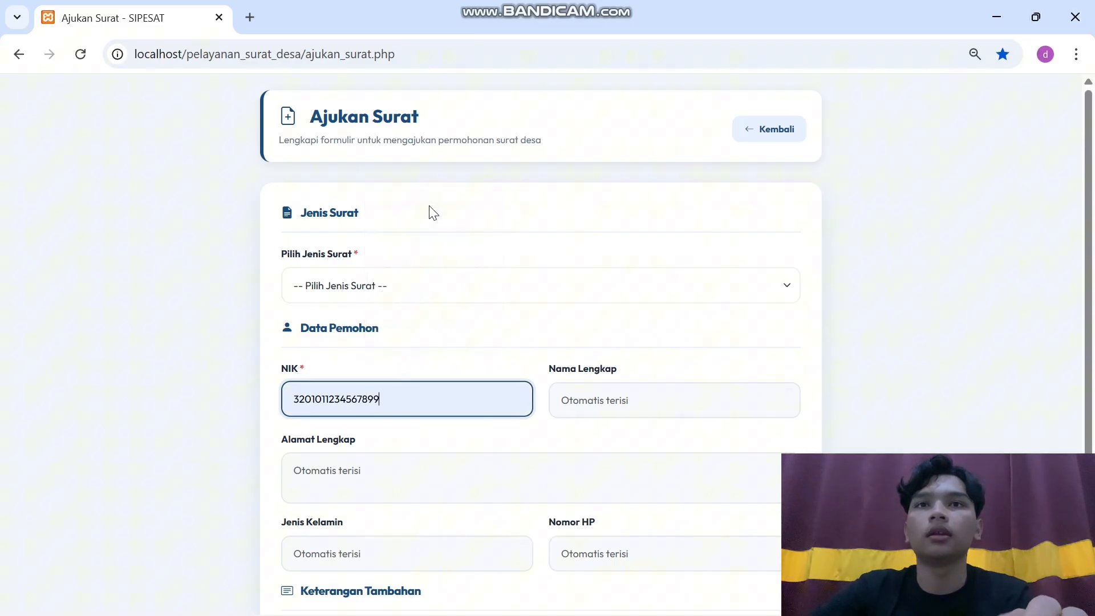
click(592, 393)
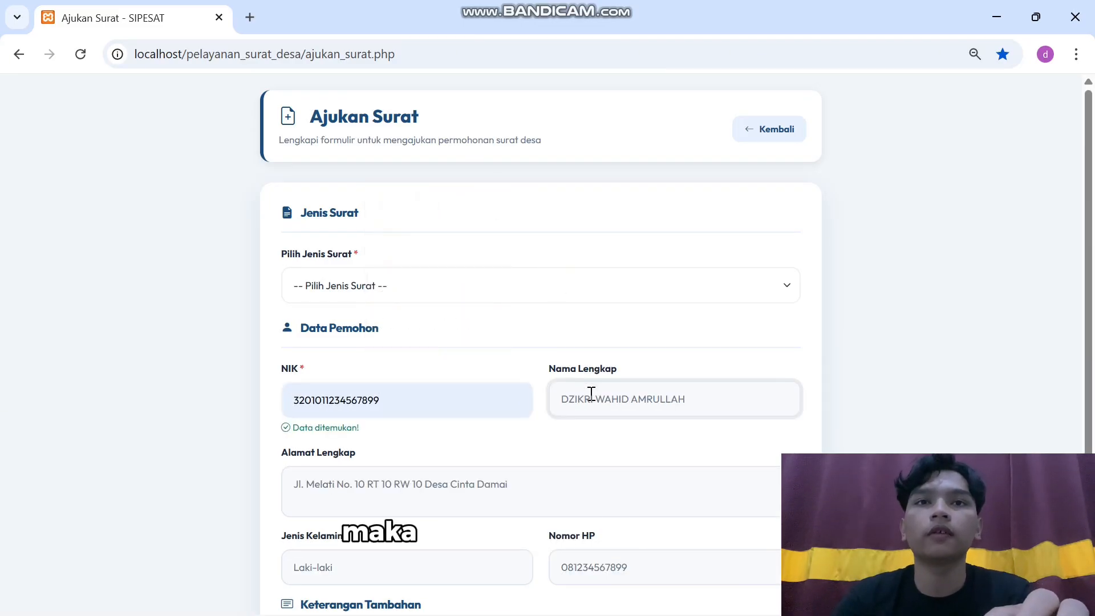
scroll(592, 394, down, 2)
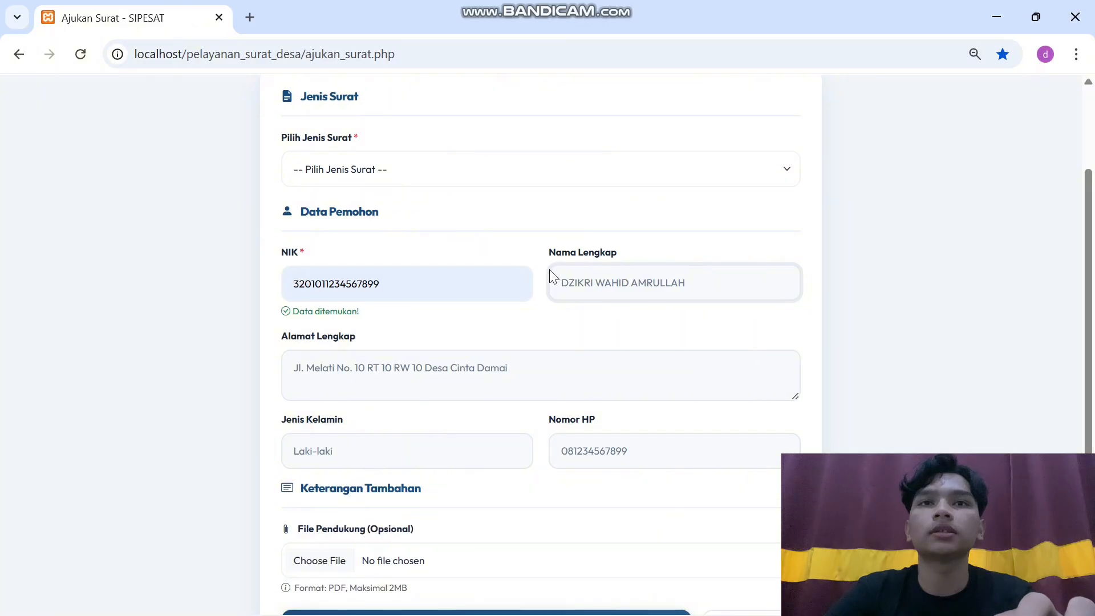
scroll(566, 341, down, 1)
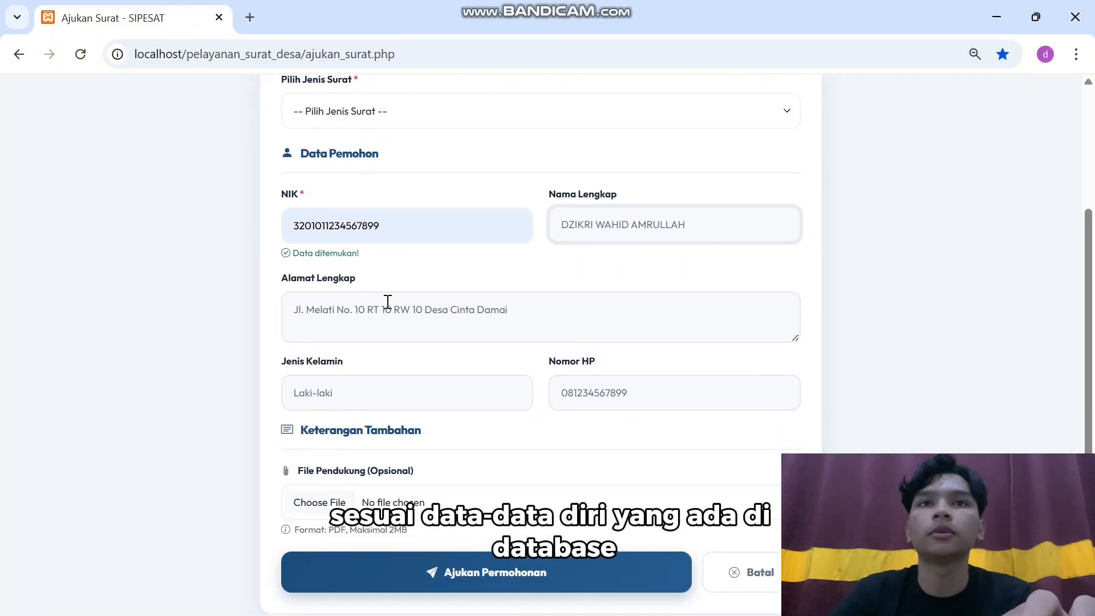
scroll(579, 368, up, 1)
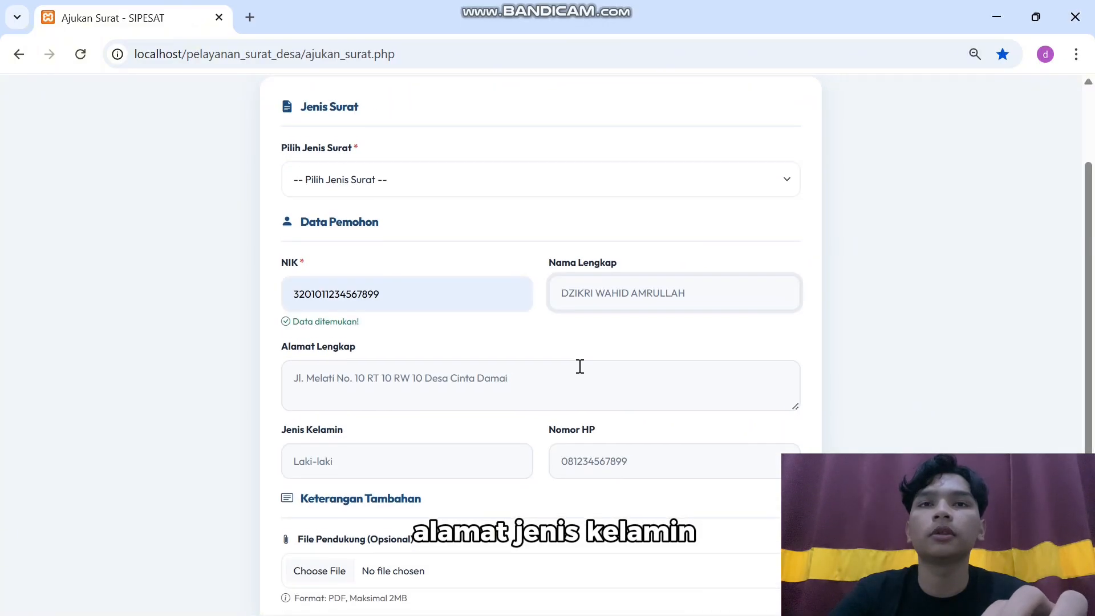
click(430, 290)
key(ctrl+a)
key(ctrl+c)
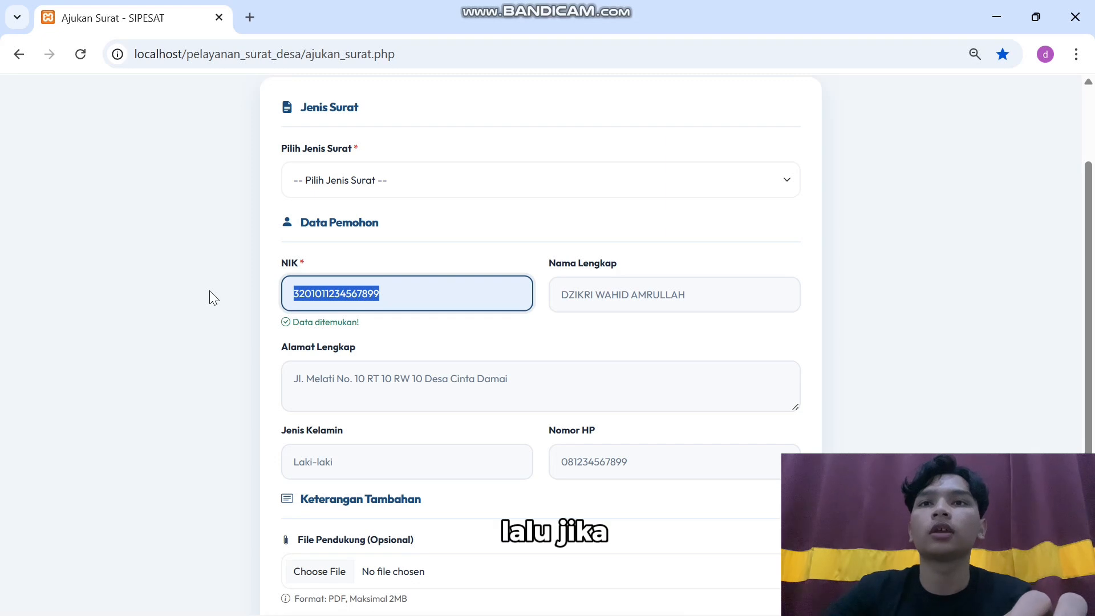
key(BackSpace)
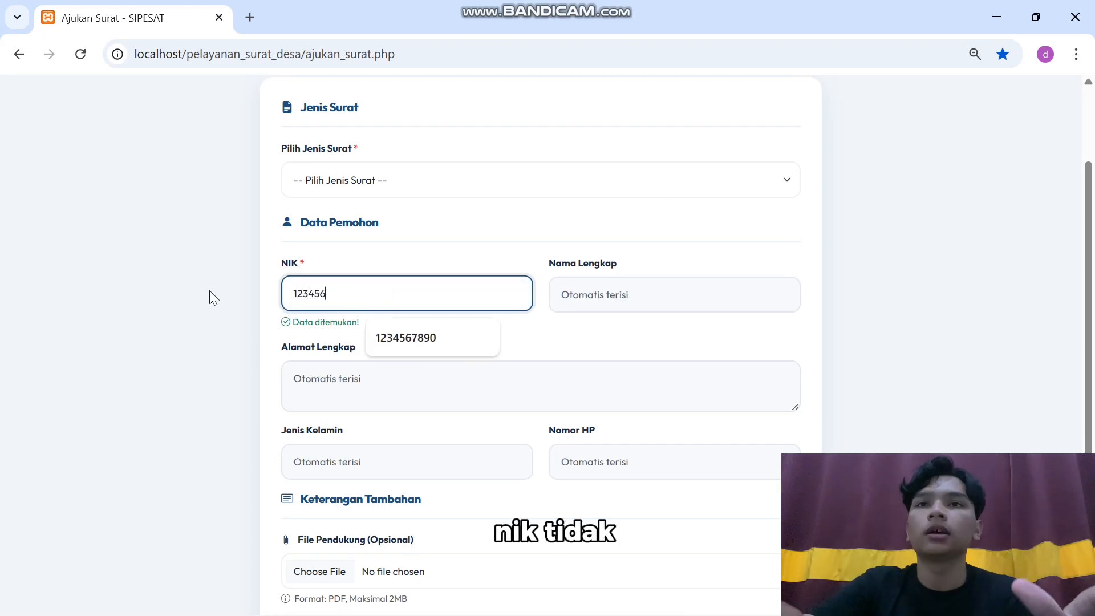
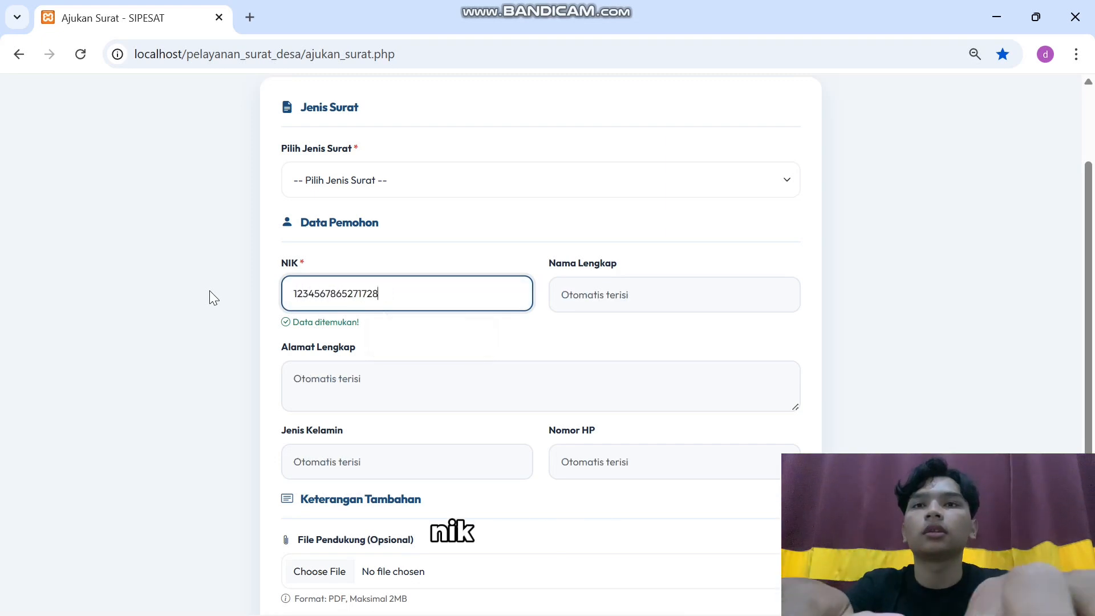
click(586, 301)
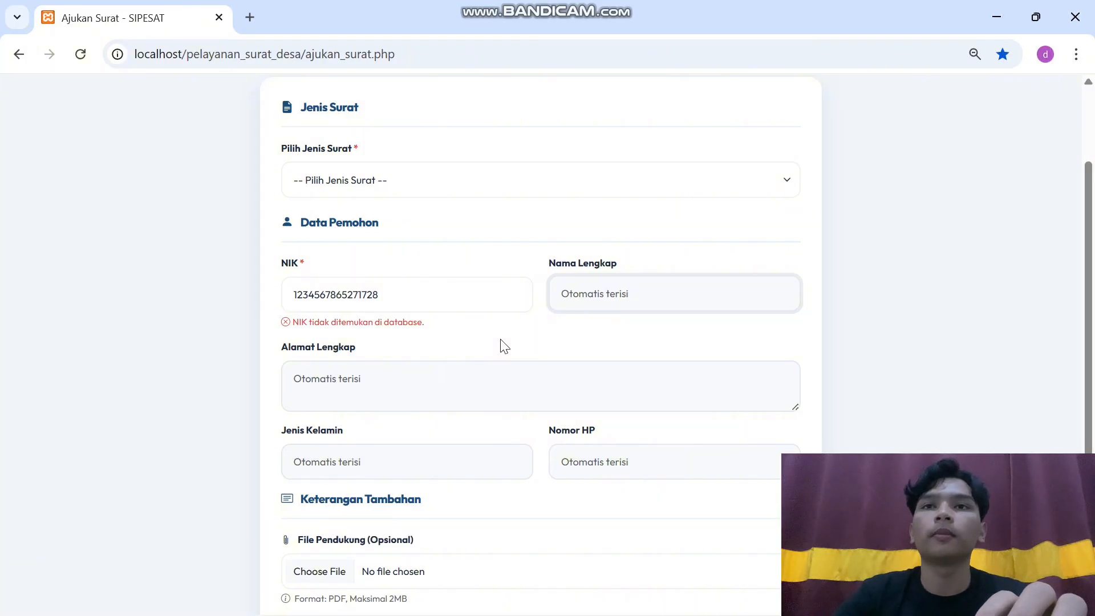
click(453, 301)
key(ctrl+a)
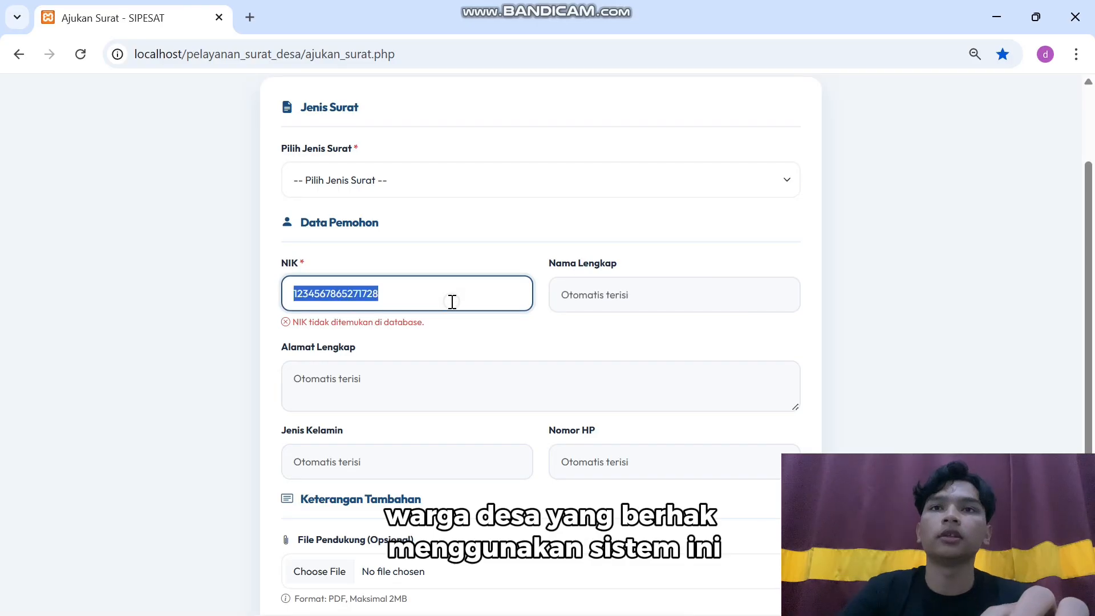
click(399, 185)
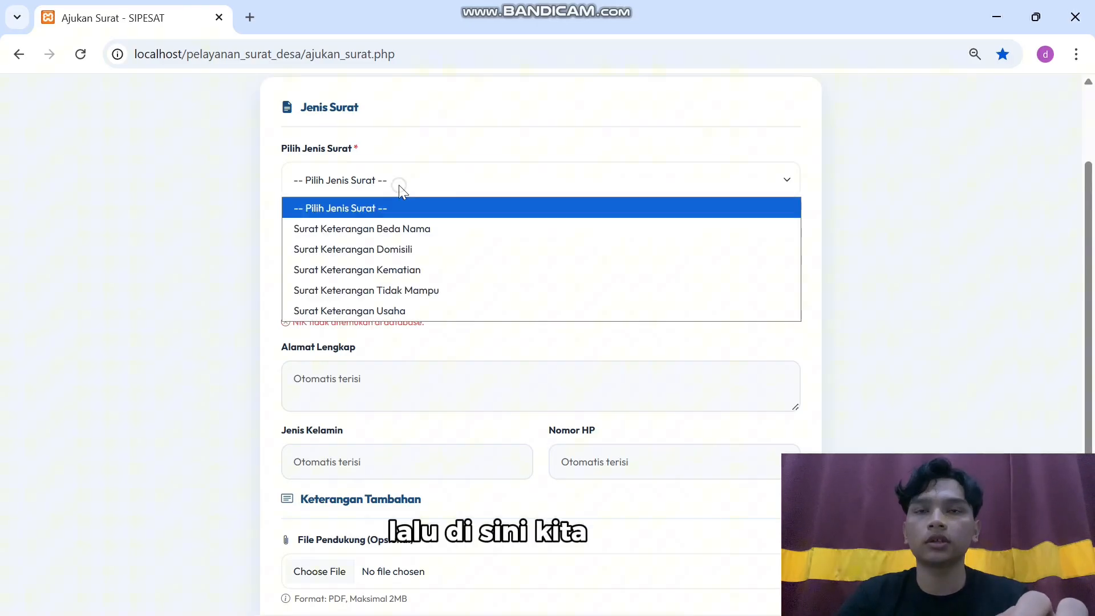
Choose Surat Keterangan Domisili and paste back the registered NIK to auto-fill the applicant
click(385, 251)
drag(384, 290, 206, 295)
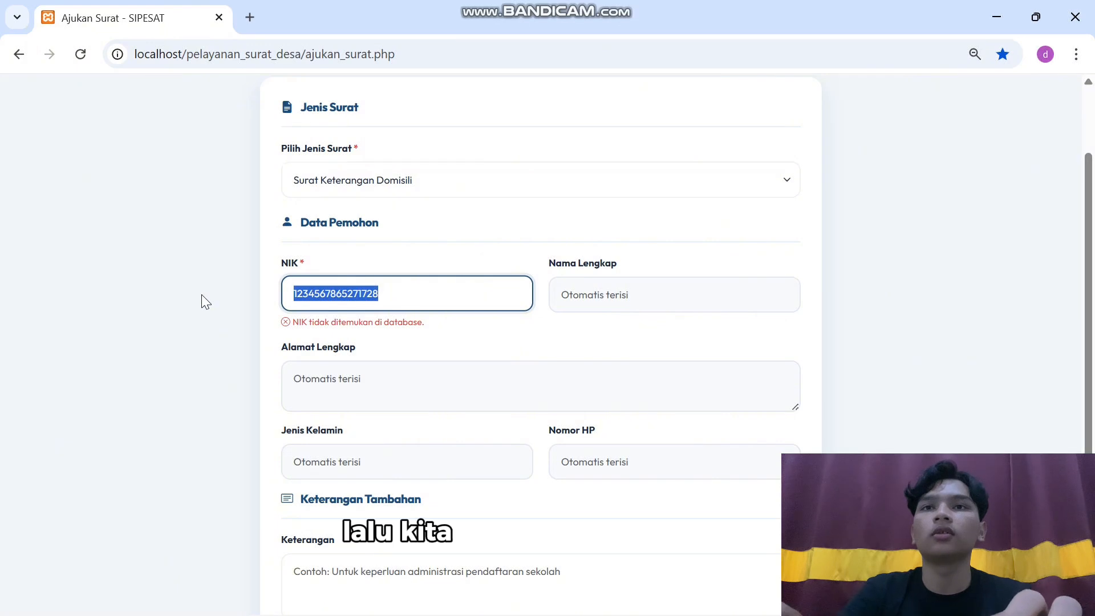
key(ctrl+v)
click(633, 293)
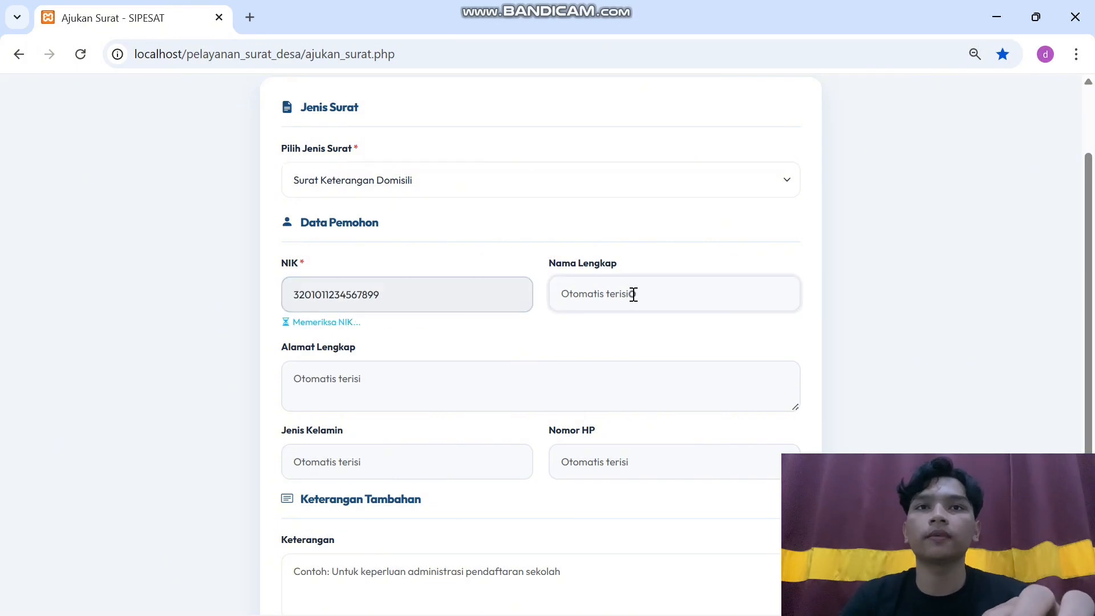
Enter 'Untuk Keperluan Administrasi Sekolah' as the Keterangan note
scroll(619, 359, down, 4)
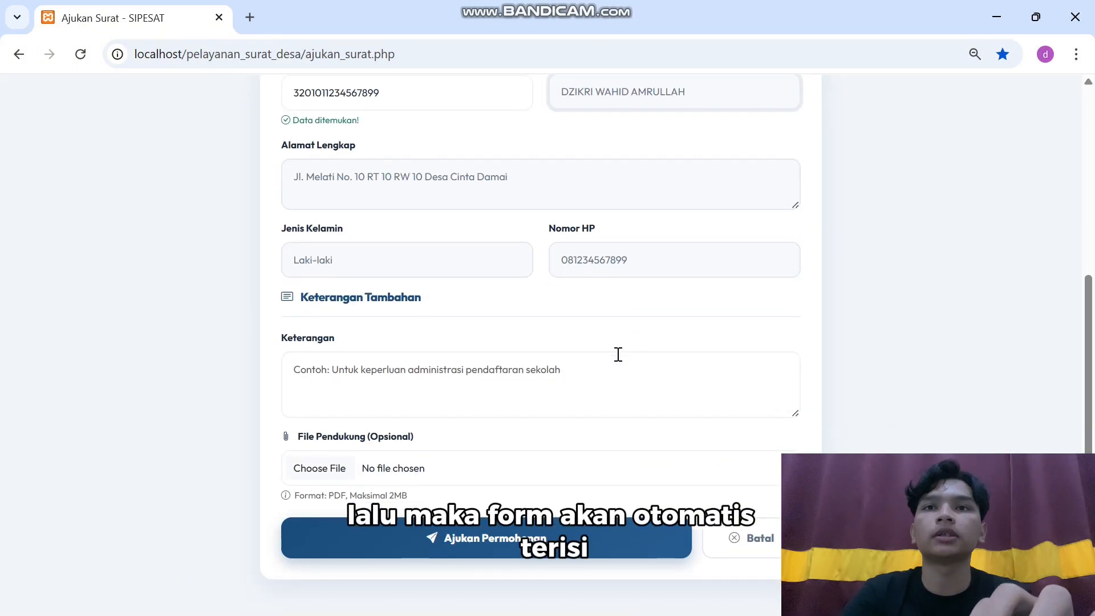
click(445, 378)
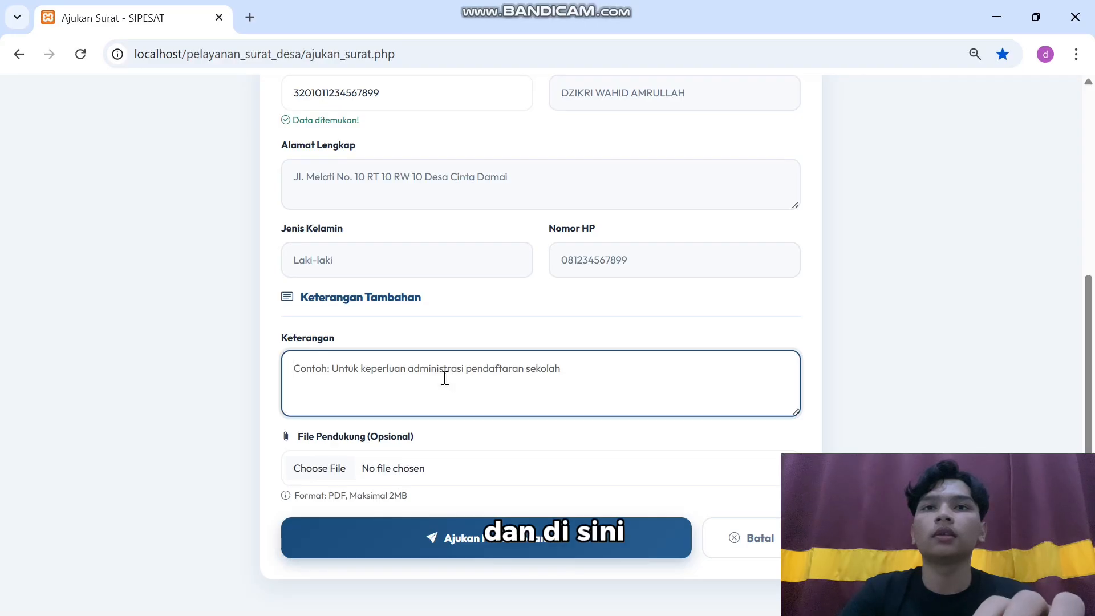
text(Un)
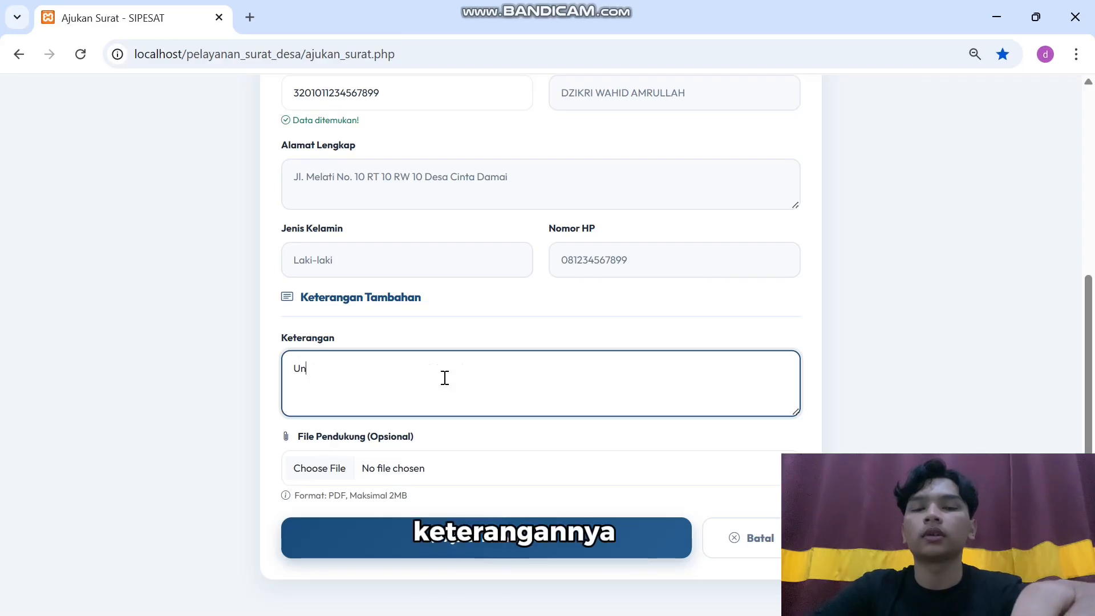
text(r)
key(BackSpace)
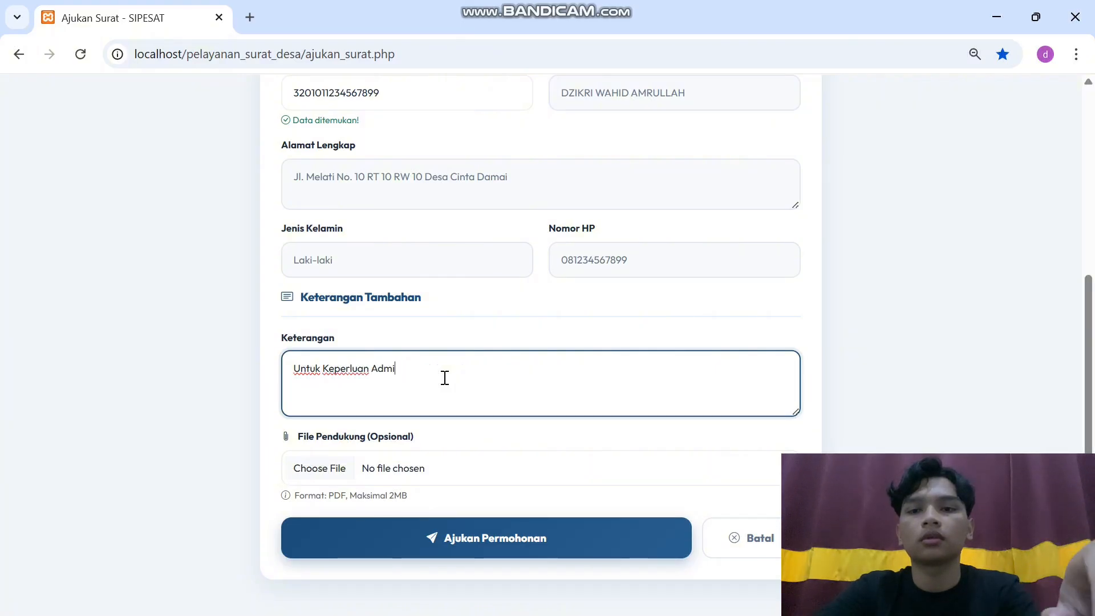
text(istrasi Sekolah)
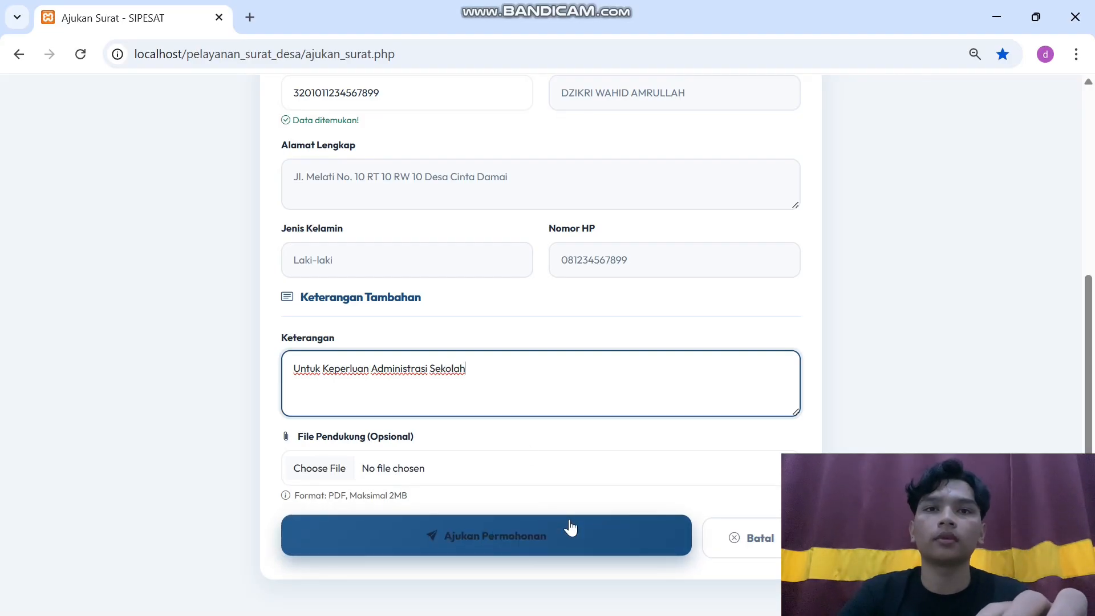
Submit the Surat Keterangan Domisili request and select its tracking code
click(571, 527)
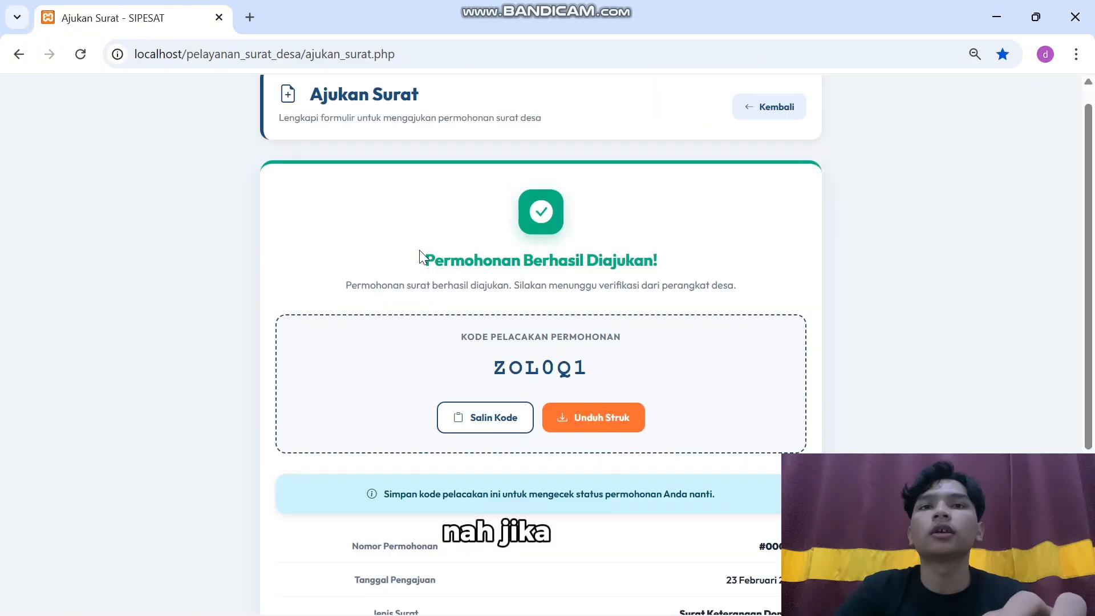
drag(440, 366, 600, 364)
key(ctrl+c)
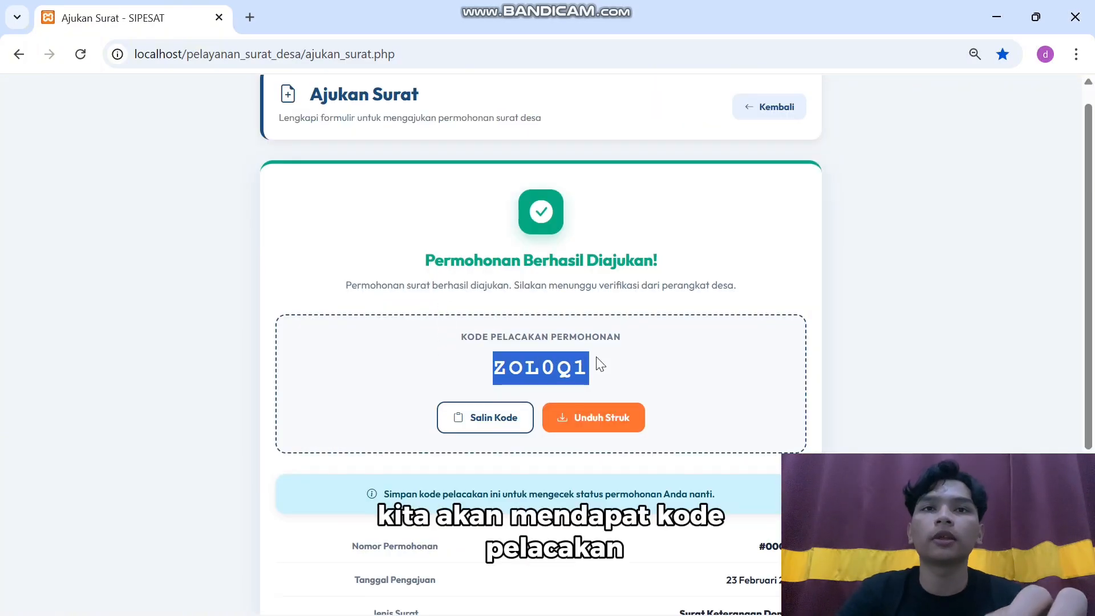
click(613, 368)
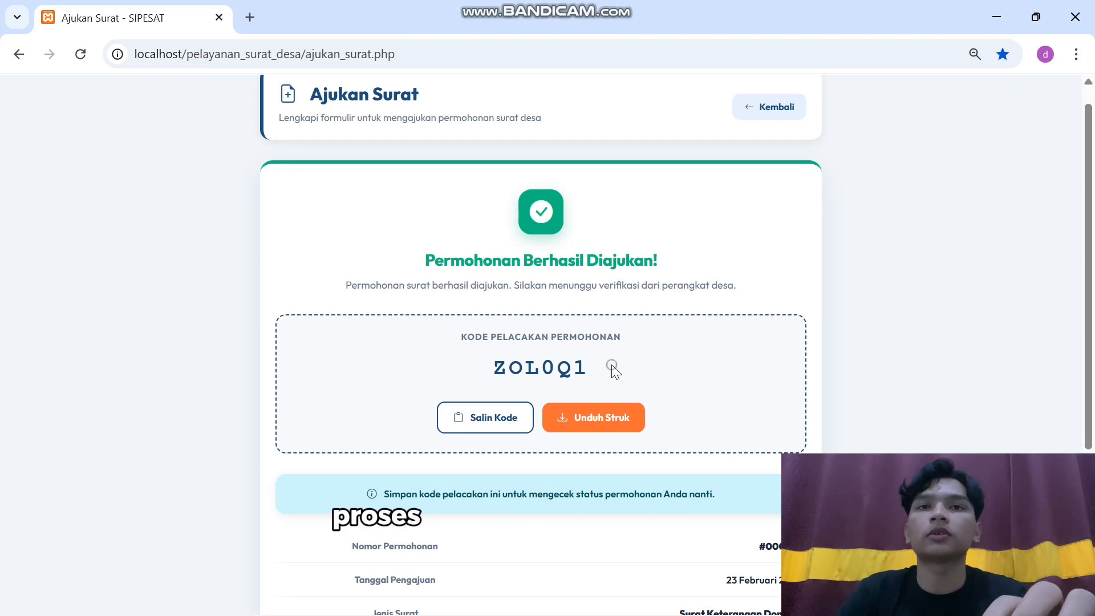
drag(606, 369, 490, 368)
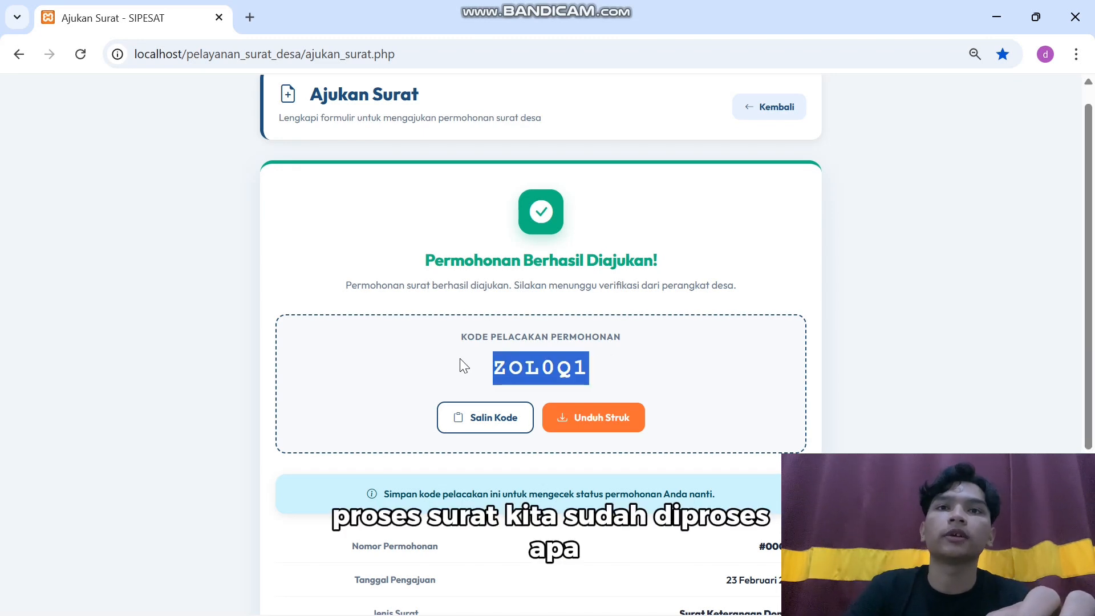
click(628, 393)
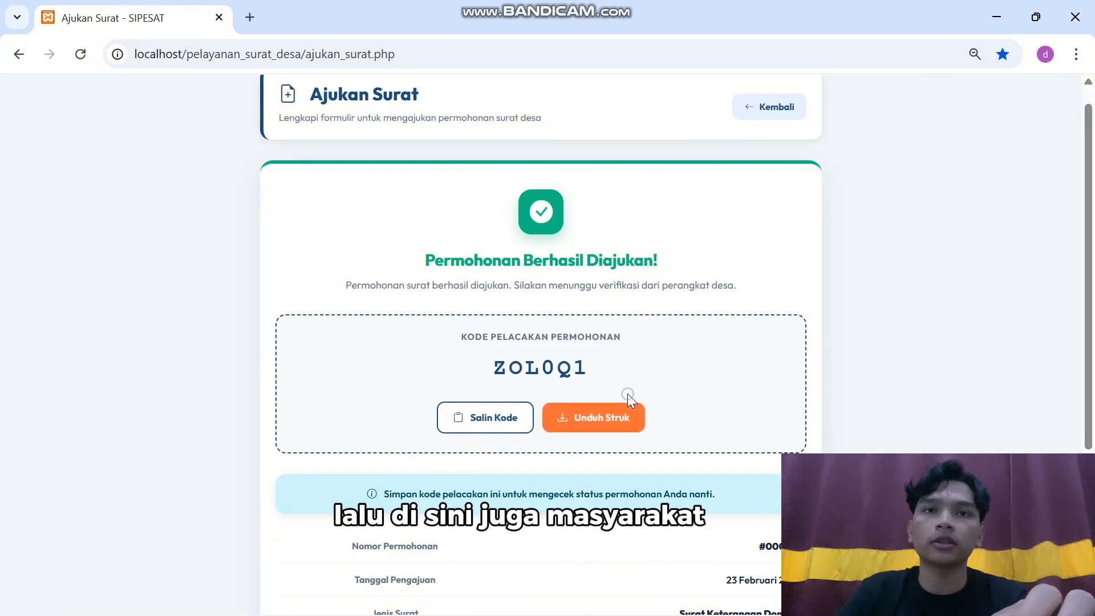
Download the request receipt PDF and copy the tracking code
click(618, 422)
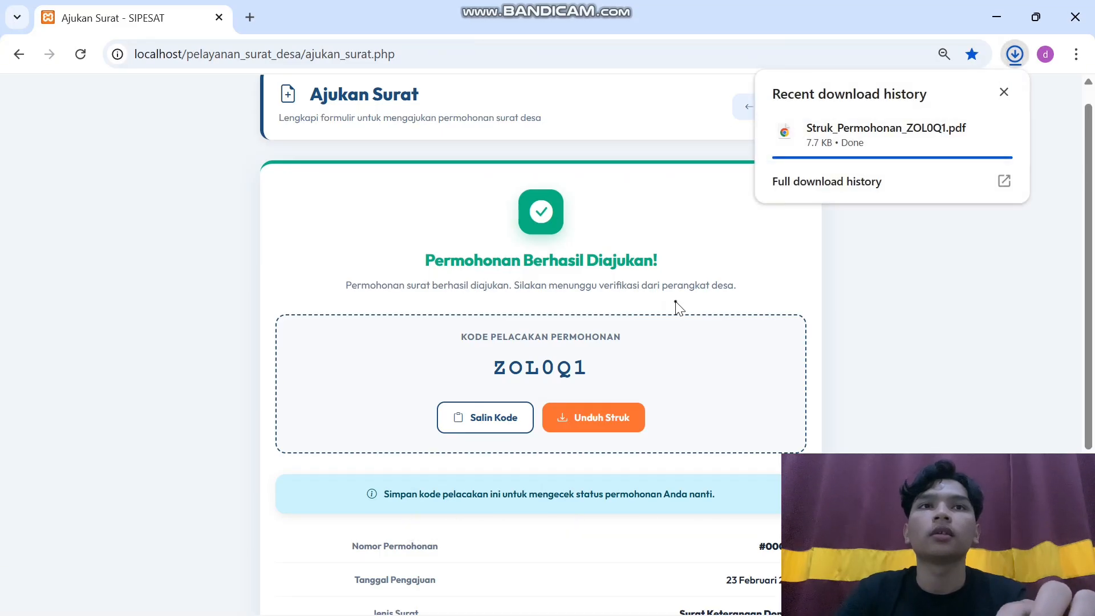
click(505, 422)
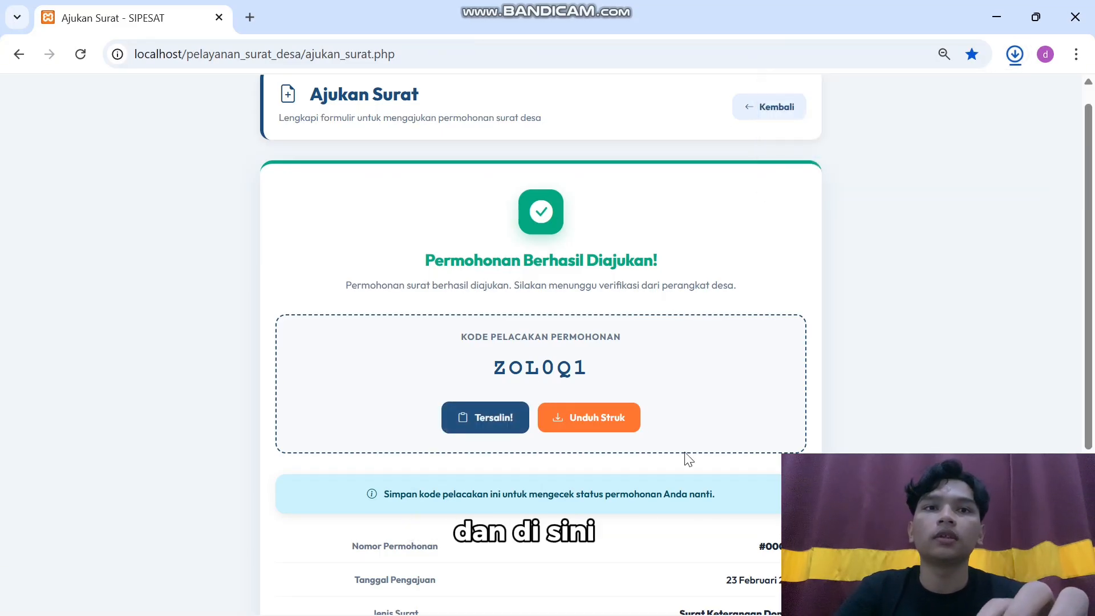
scroll(688, 458, down, 4)
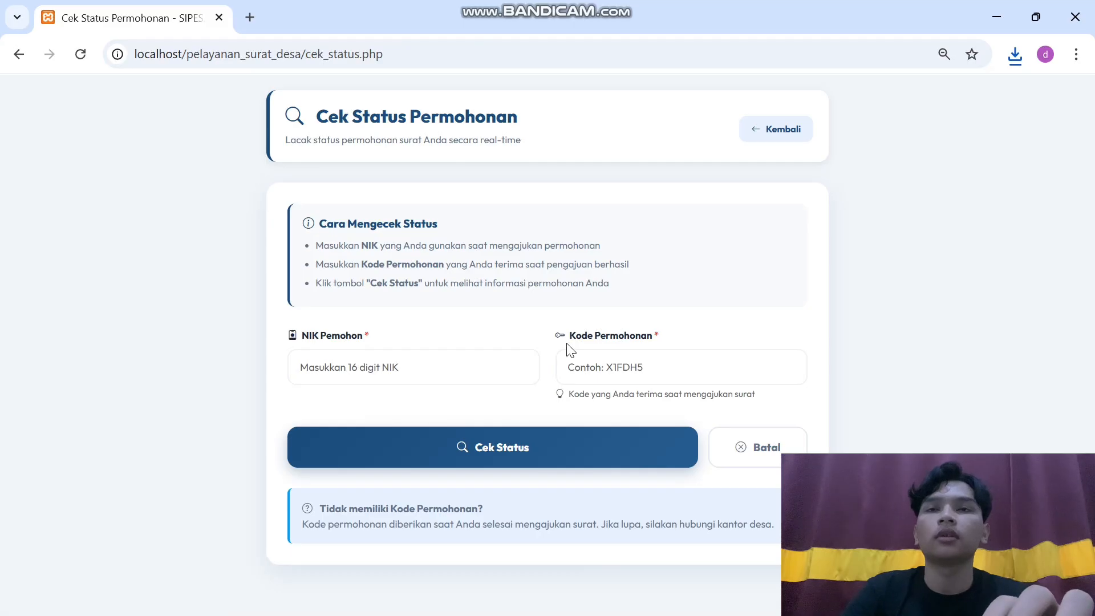
Check the status using the pasted tracking code and the applicant's NIK, showing it awaits verification
click(598, 368)
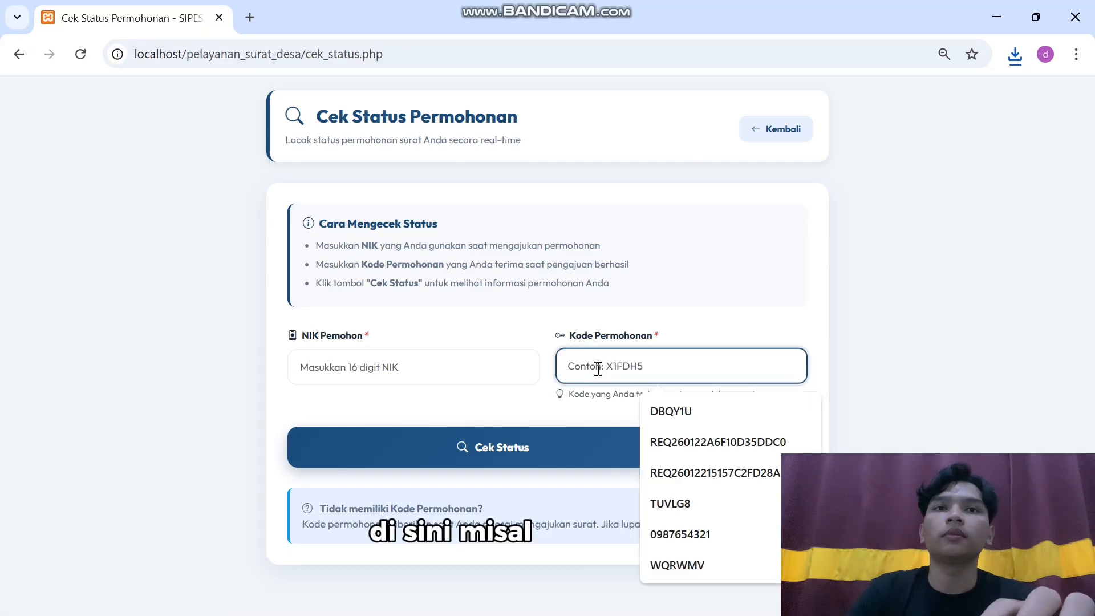
key(ctrl+v)
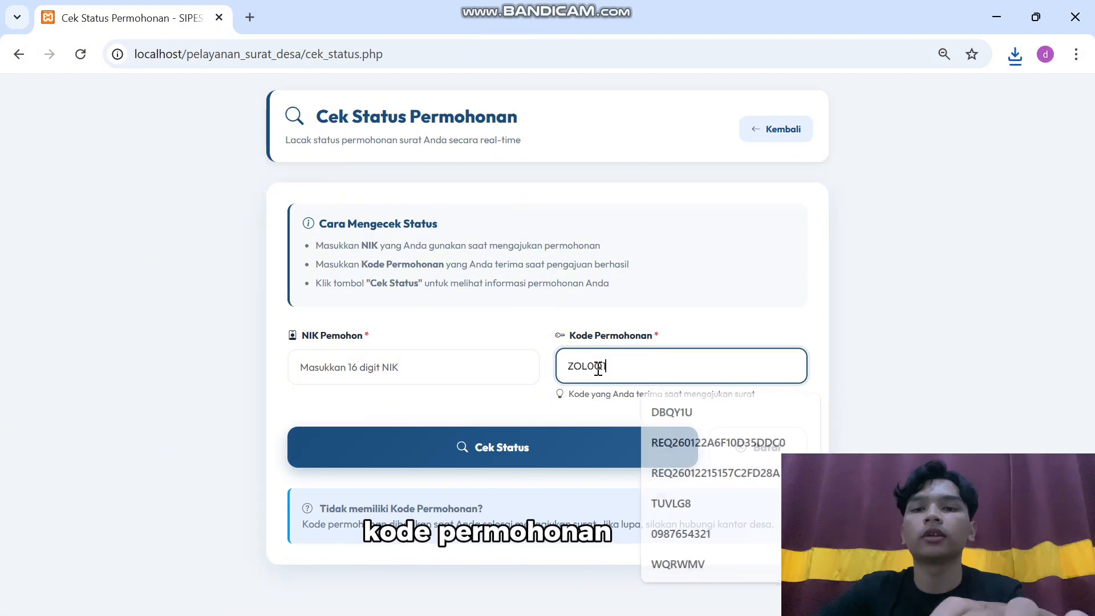
click(422, 367)
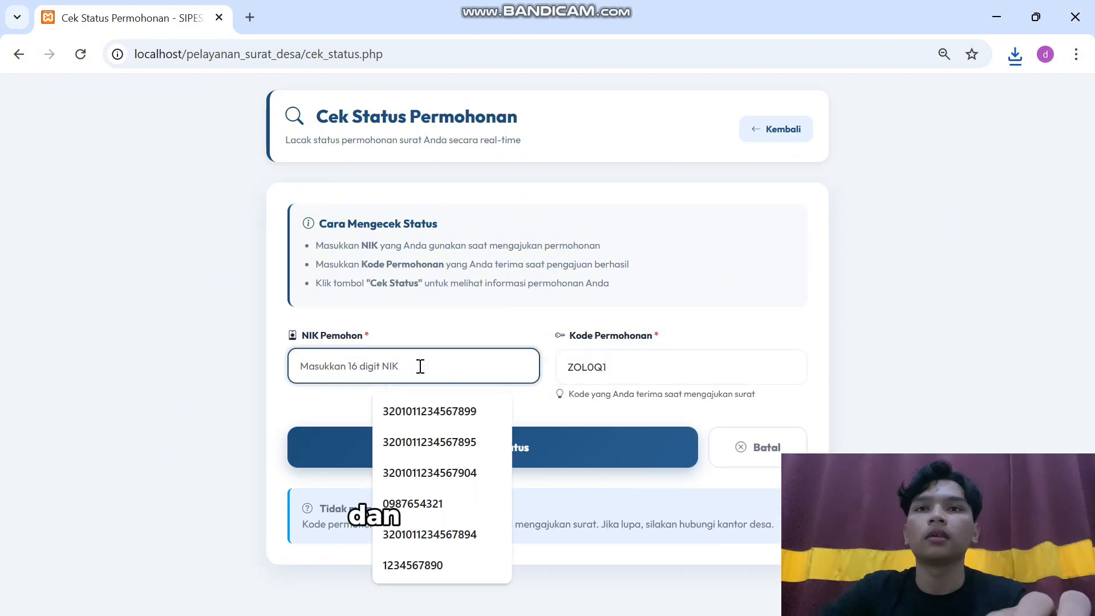
click(444, 411)
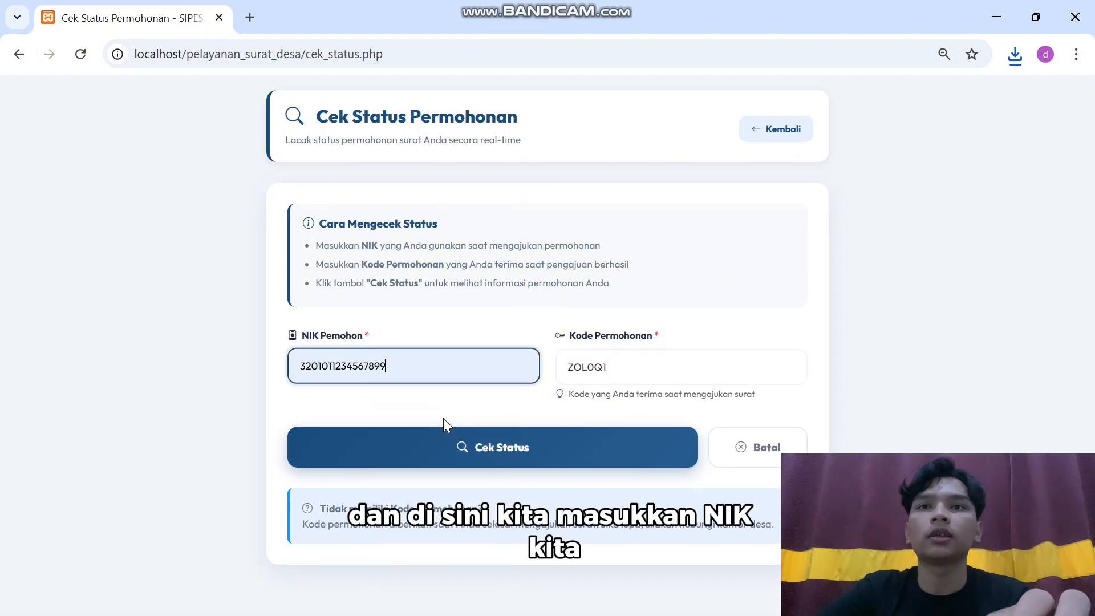
click(469, 443)
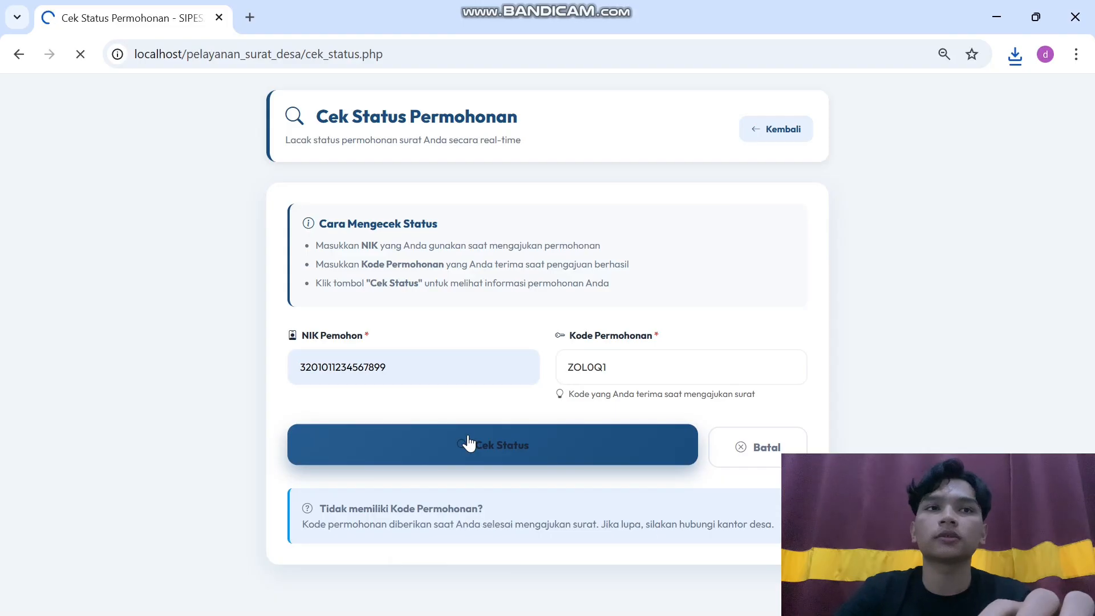
scroll(470, 440, down, 1)
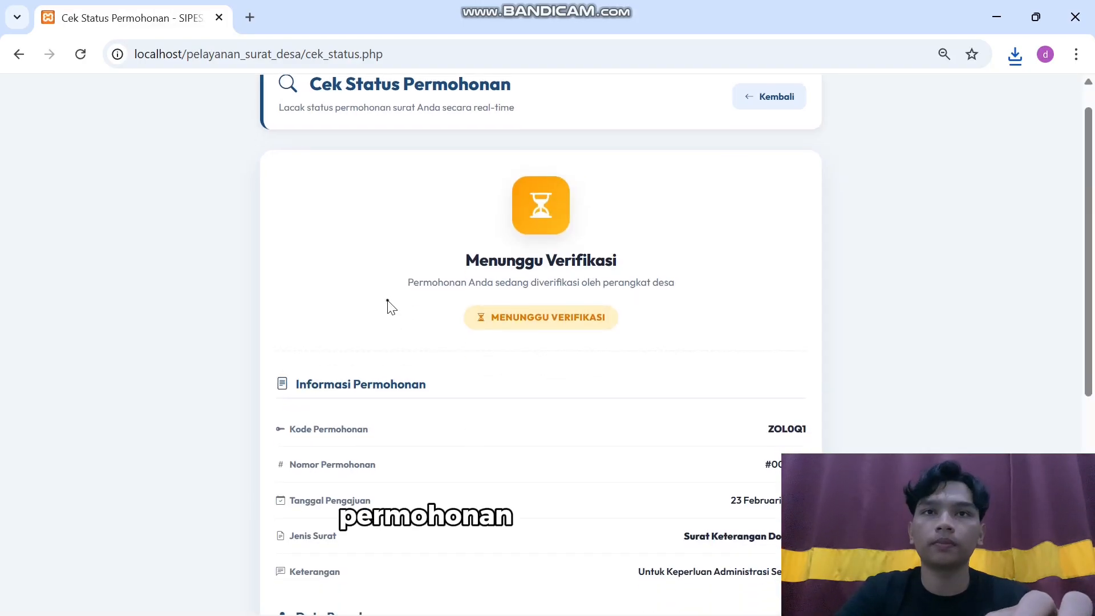
scroll(386, 307, down, 1)
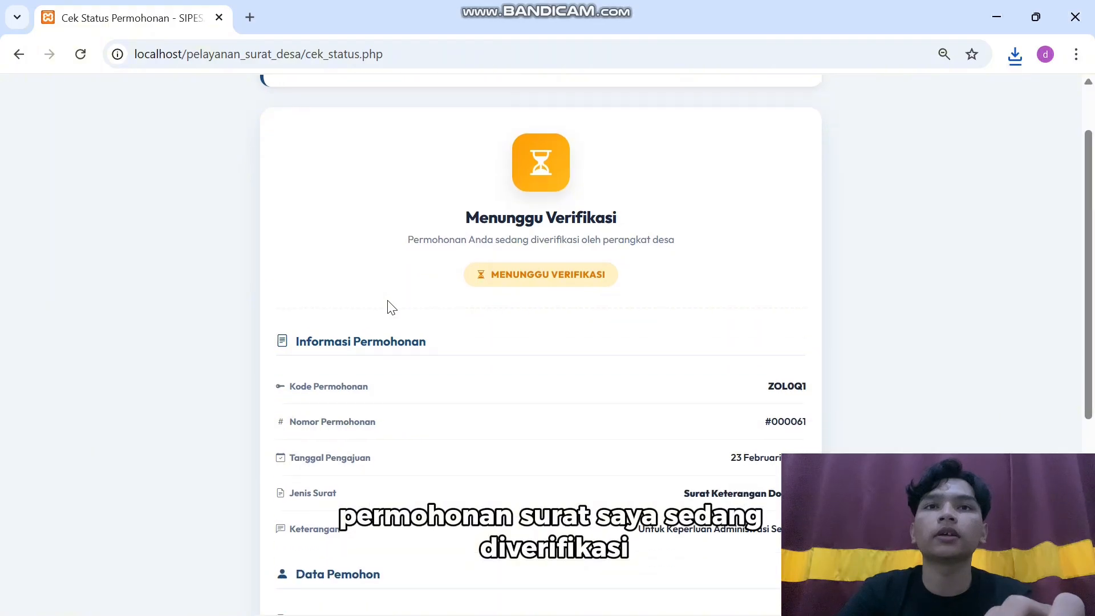
scroll(518, 274, down, 5)
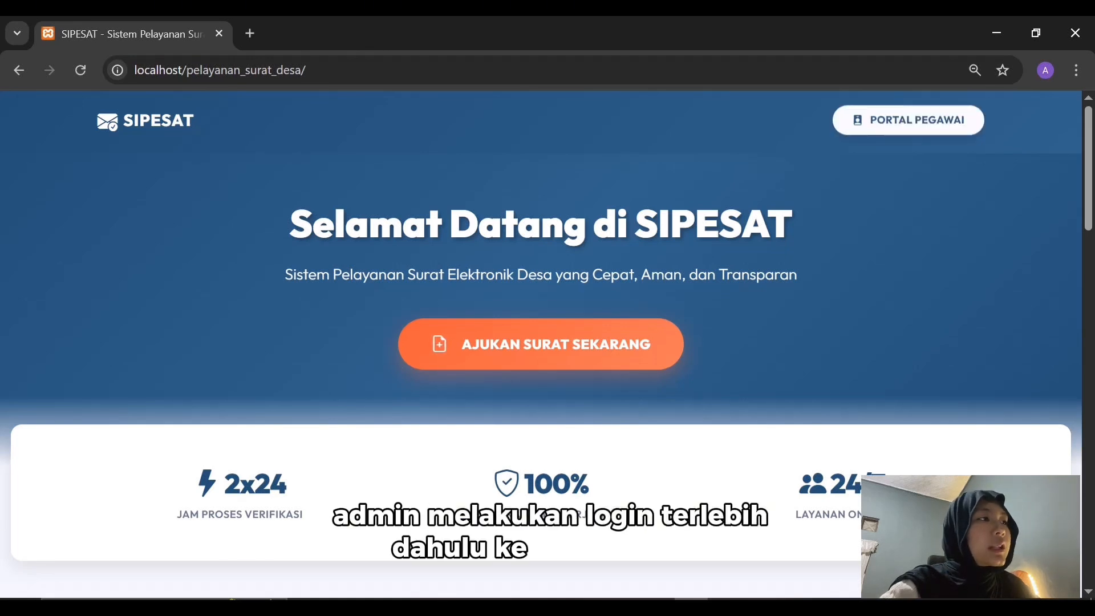
Log in to Portal Pegawai in a new tab with the admin account and dismiss the password warning
middle_click(908, 120)
key(ctrl+Tab)
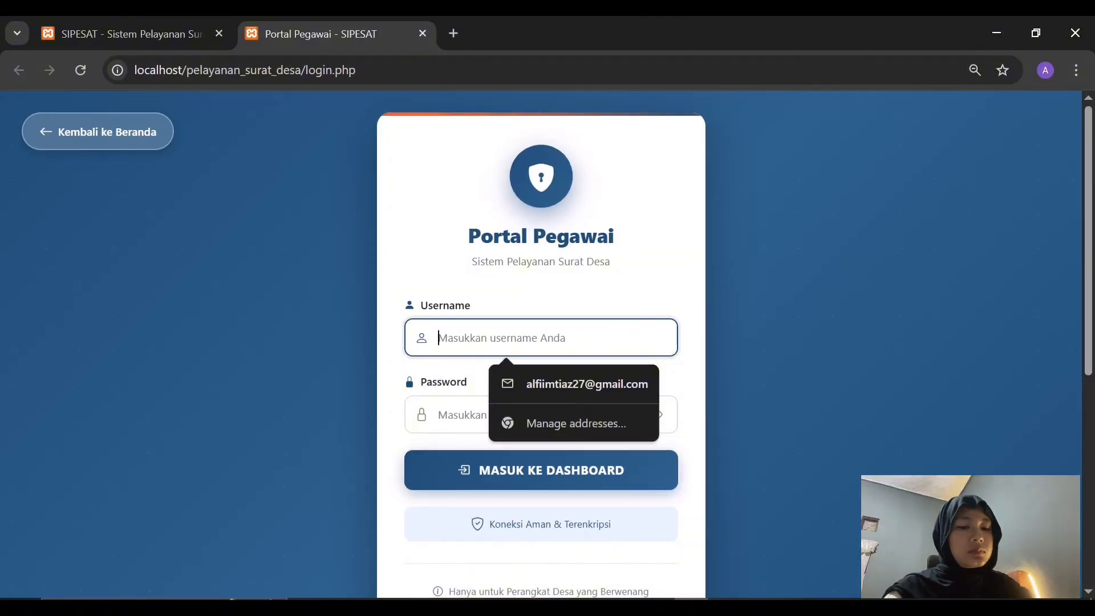
text(admin)
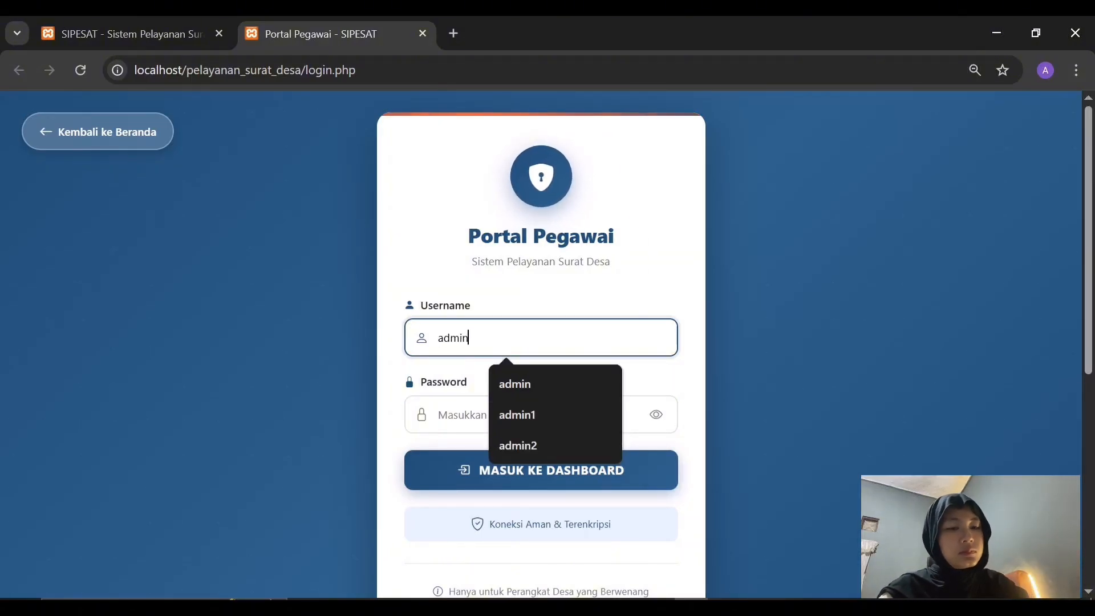
key(Tab)
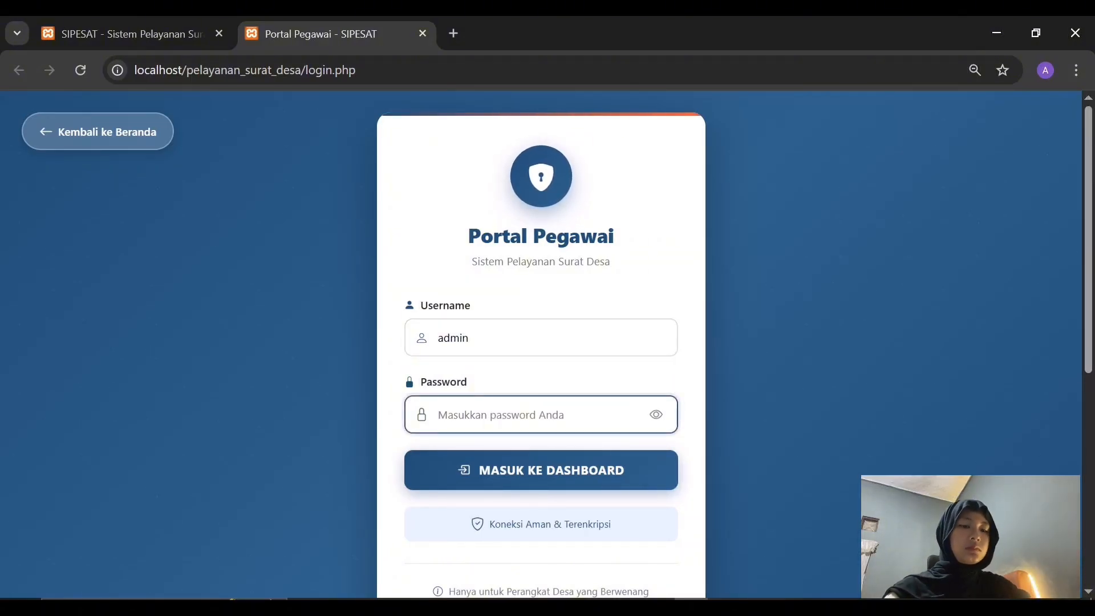
text(admin)
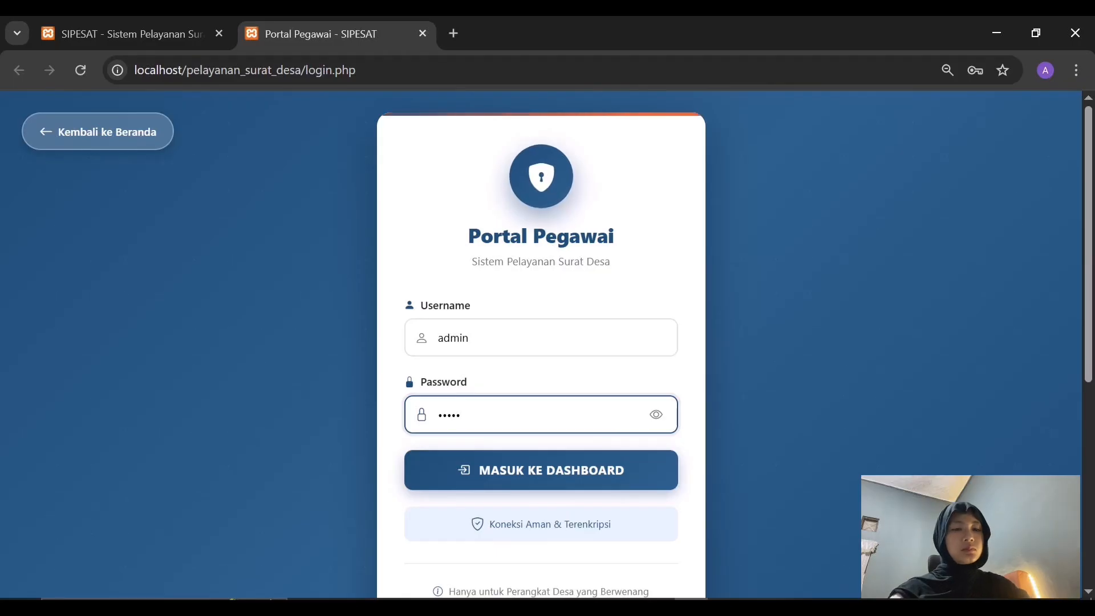
text(123)
key(Return)
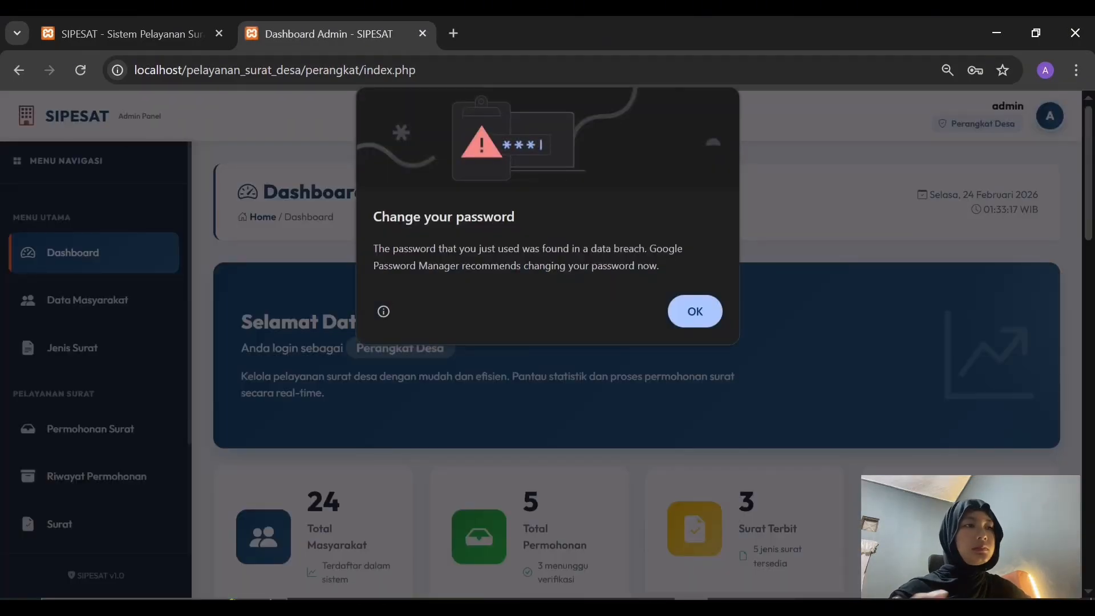
key(Return)
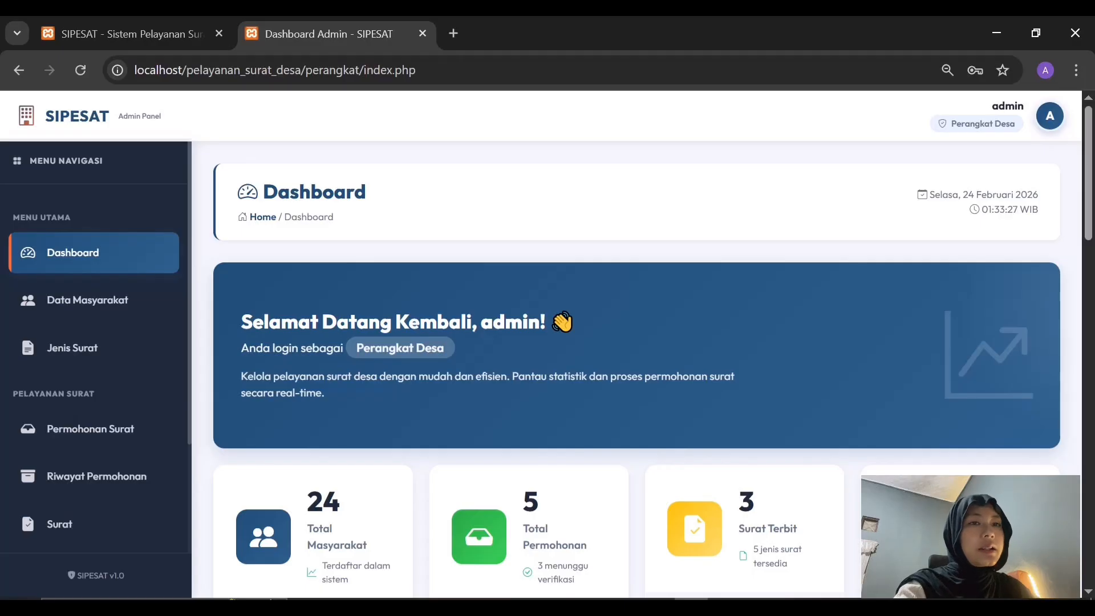
View the Daftar Masyarakat list of 24 residents, then the Daftar Jenis Surat list of 5 types
click(87, 300)
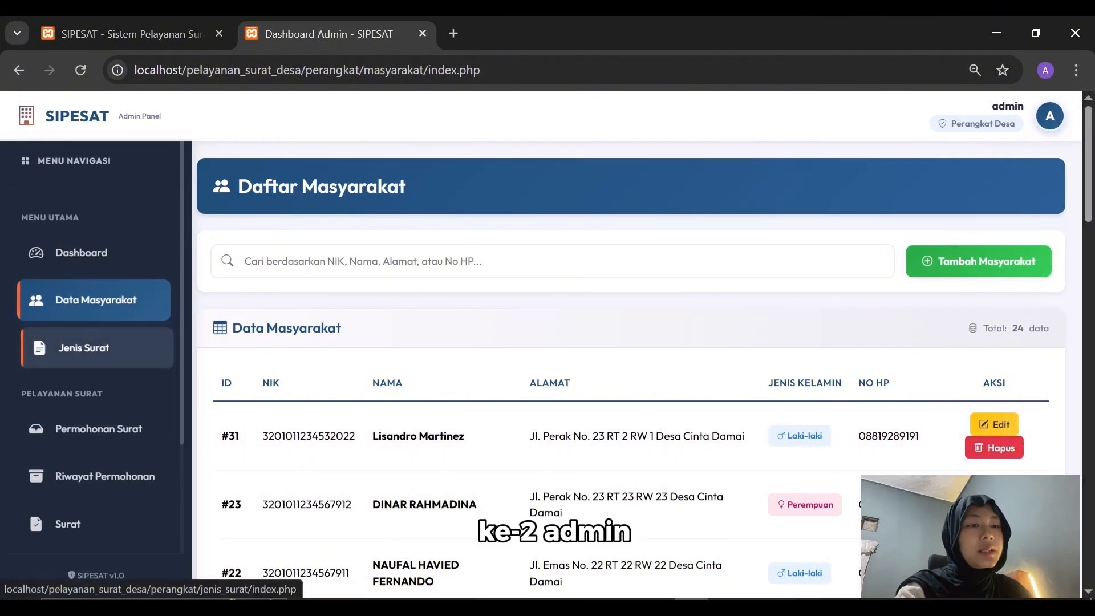
click(80, 348)
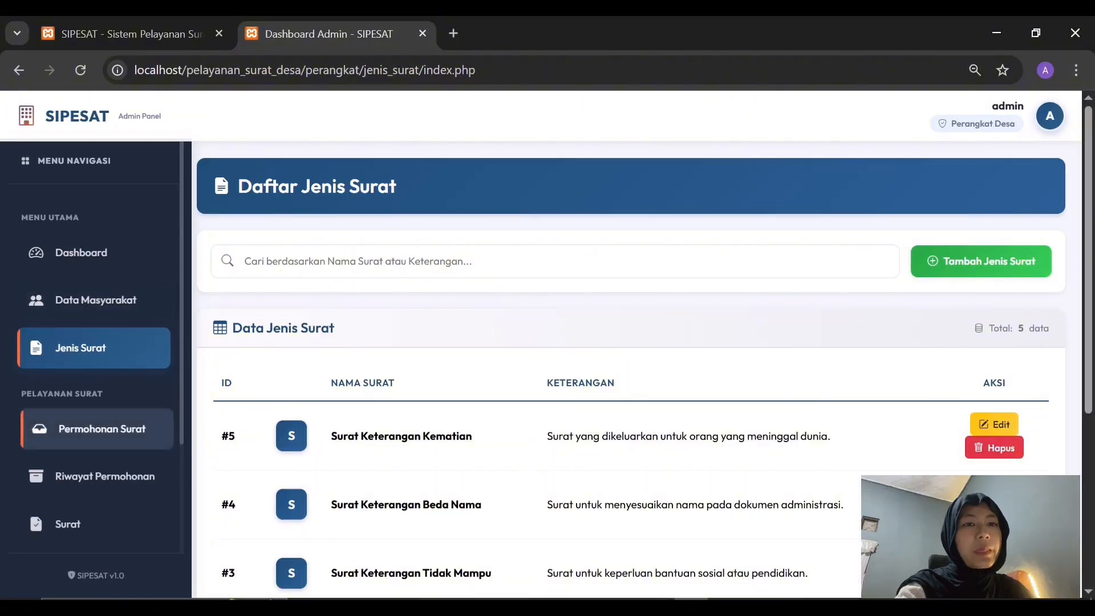
Open Permohonan Surat and scroll through request #65's Surat Keterangan Domisili details to Tindakan Verifikasi
click(100, 428)
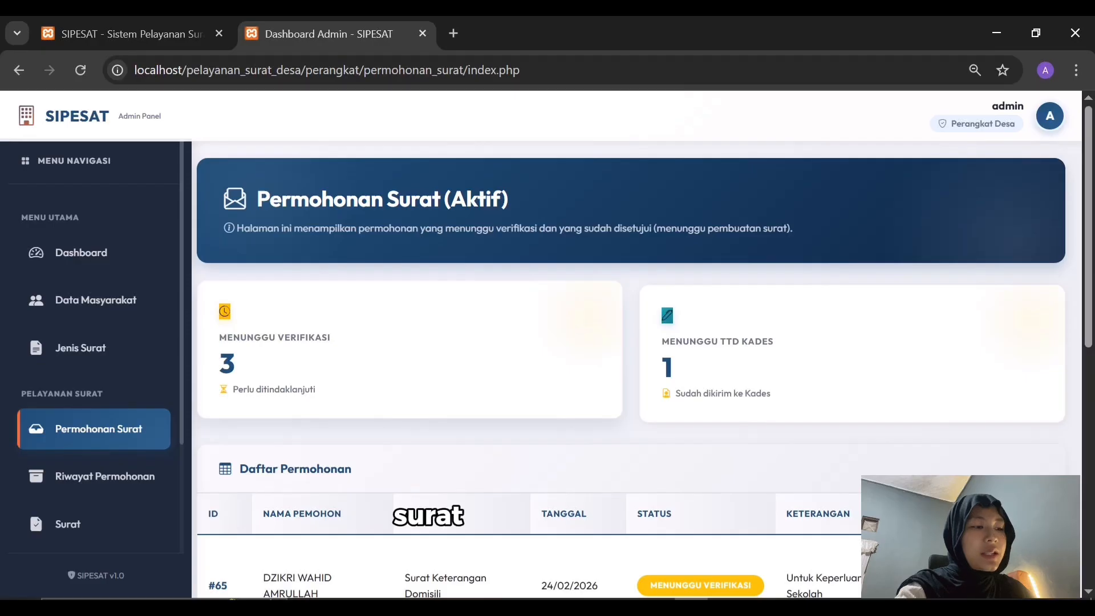
scroll(627, 342, down, 2)
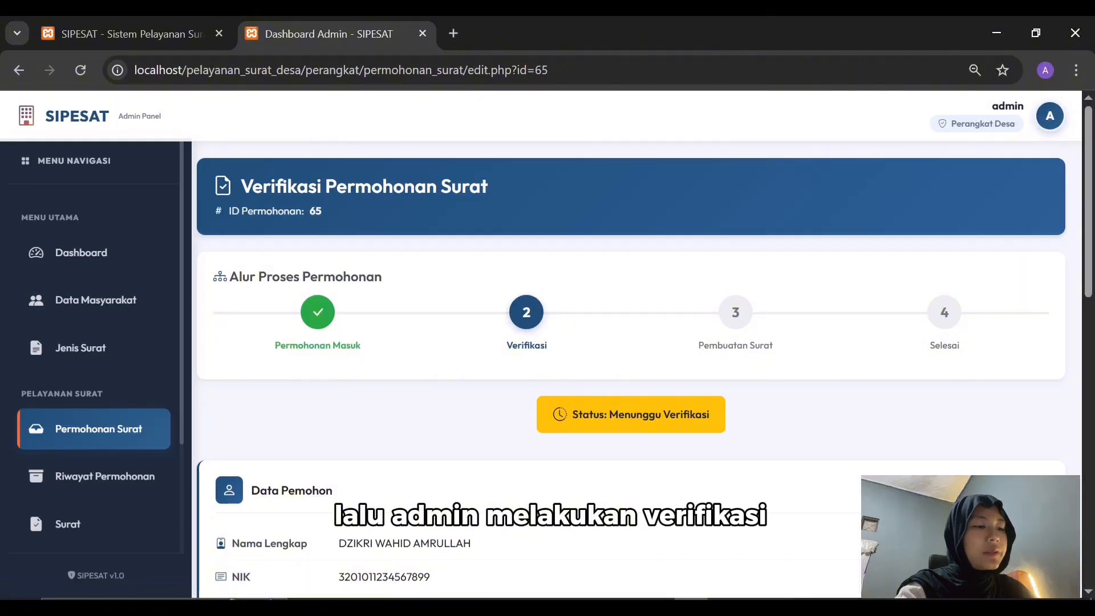
scroll(627, 370, down, 4)
scroll(627, 370, down, 3)
scroll(628, 371, up, 1)
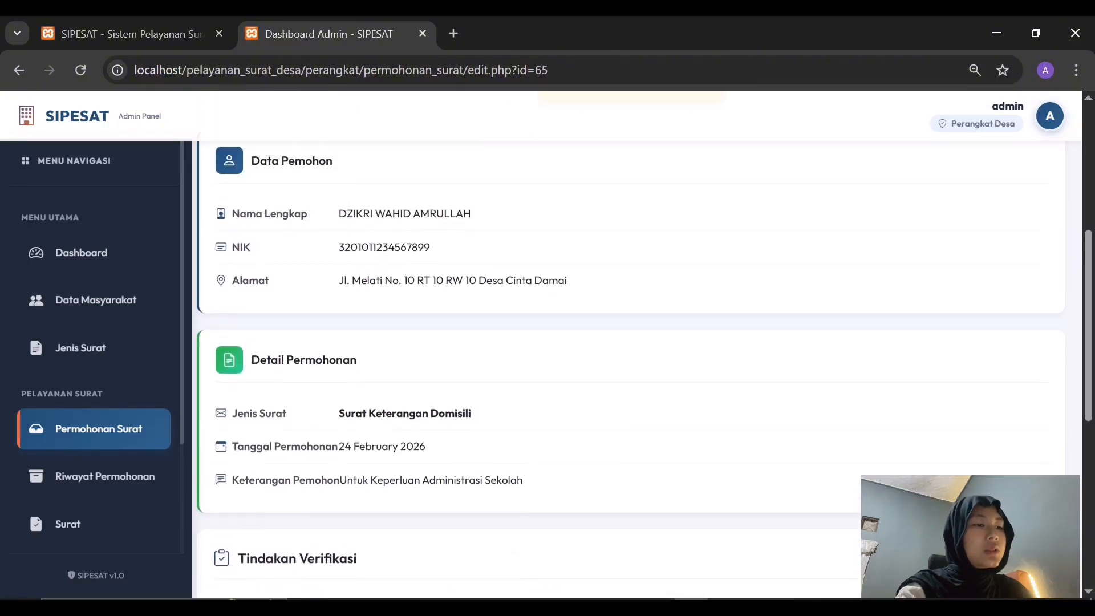
scroll(628, 371, down, 3)
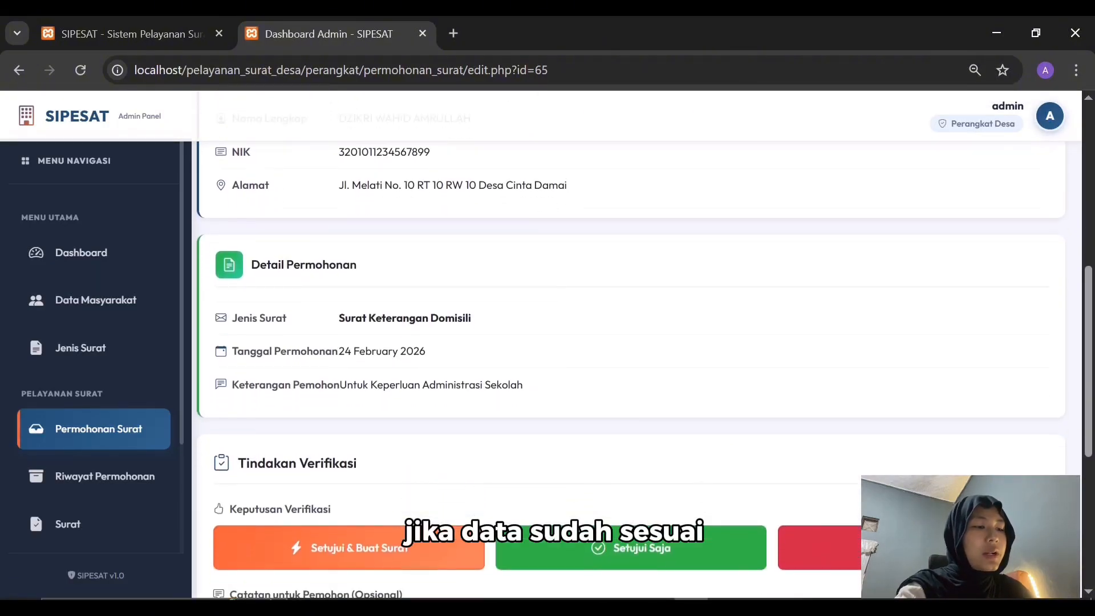
scroll(912, 394, down, 1)
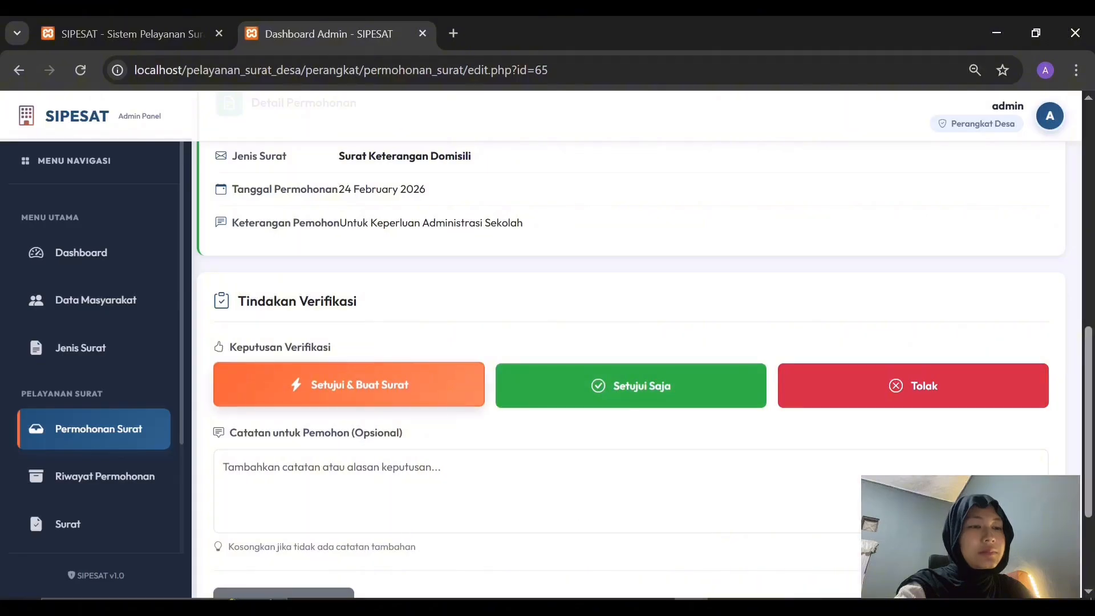
Approve request #65 to generate its Surat Keterangan Domisili draft VOP84Z/SKD/2026
click(349, 385)
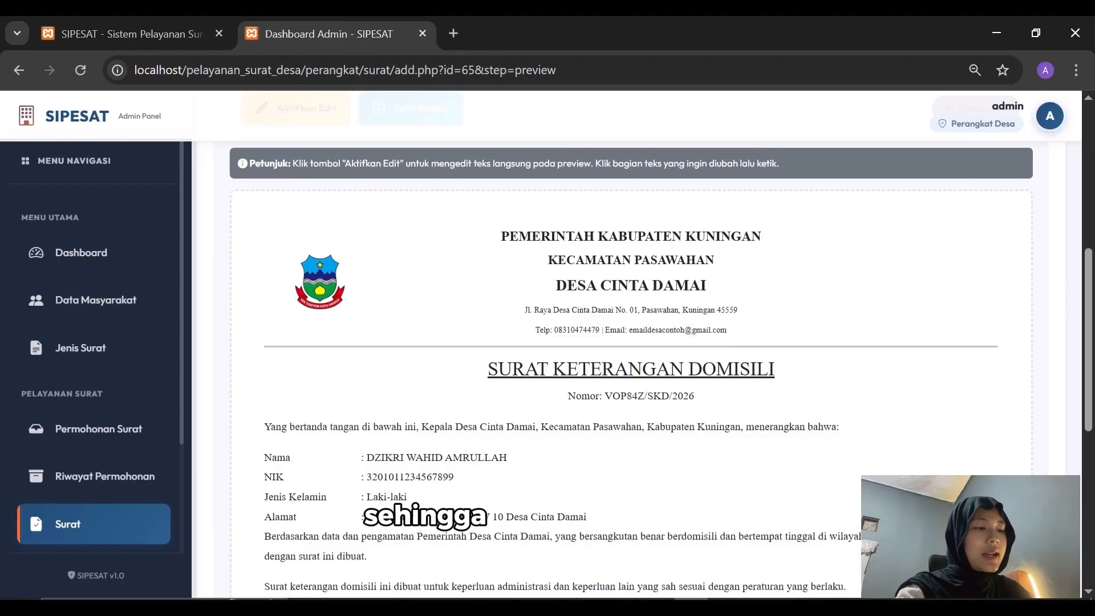
scroll(632, 342, down, 1)
scroll(632, 342, down, 1)
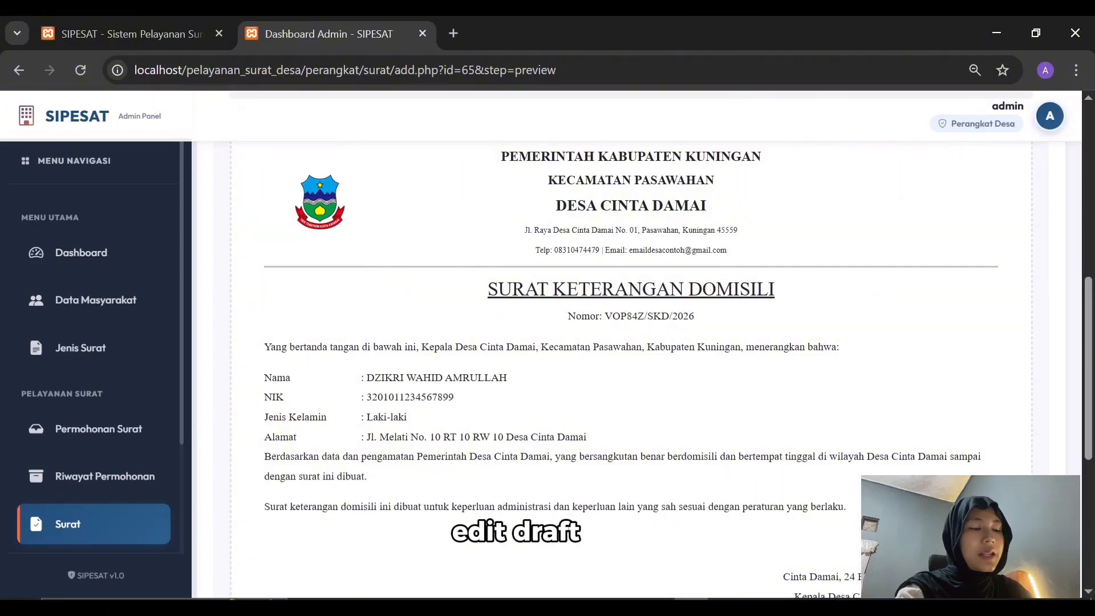
scroll(634, 342, up, 4)
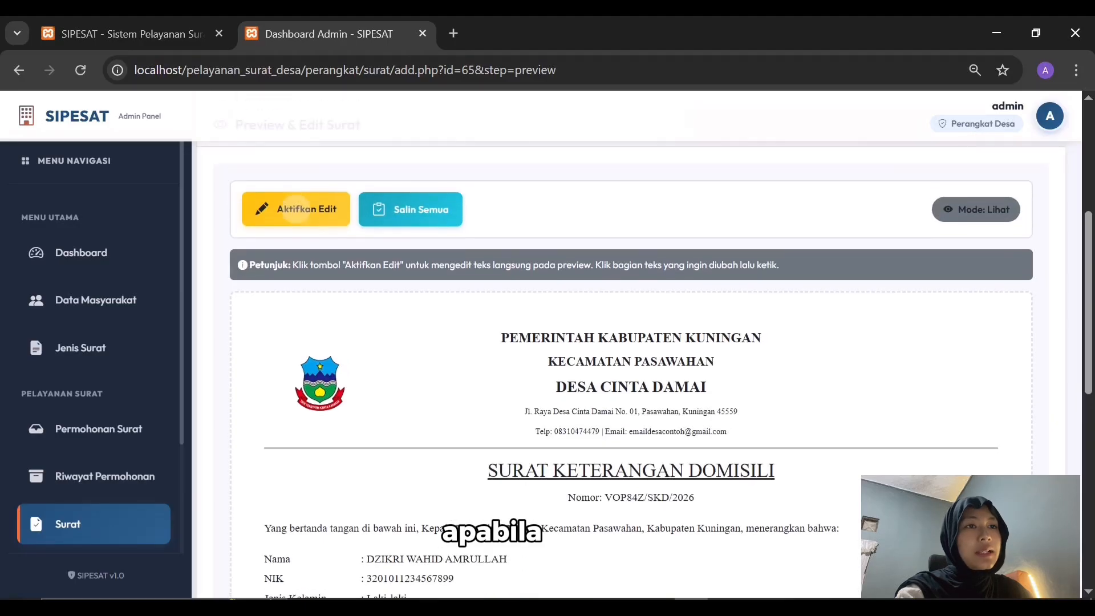
Turn Aktifkan Edit on and back off, then scroll down to the Kirim ke Kepala Desa untuk TTD button
click(295, 207)
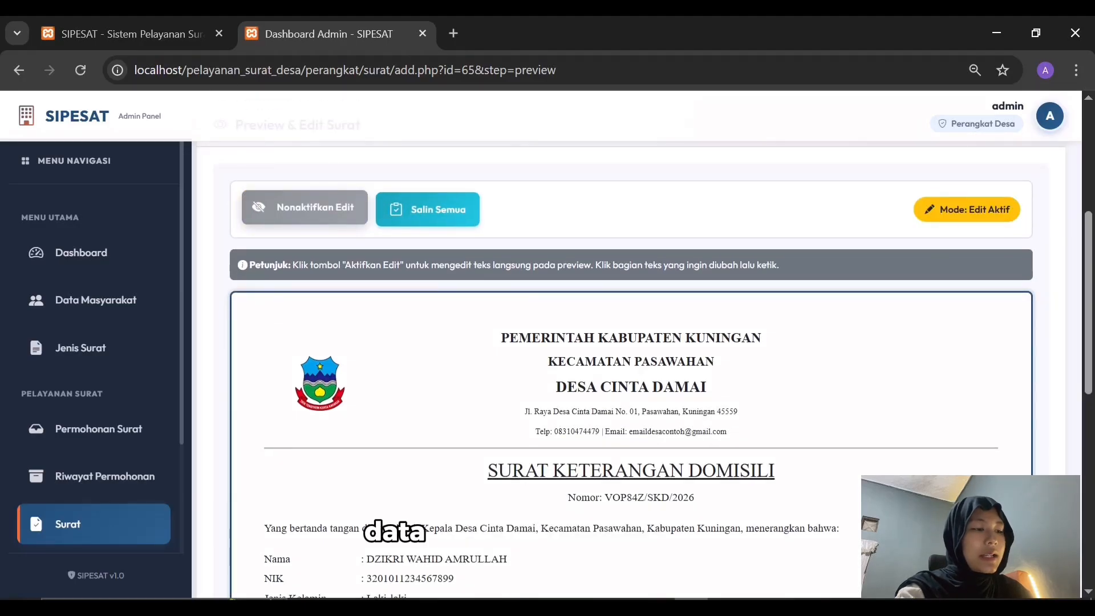
scroll(633, 342, down, 2)
scroll(633, 343, up, 2)
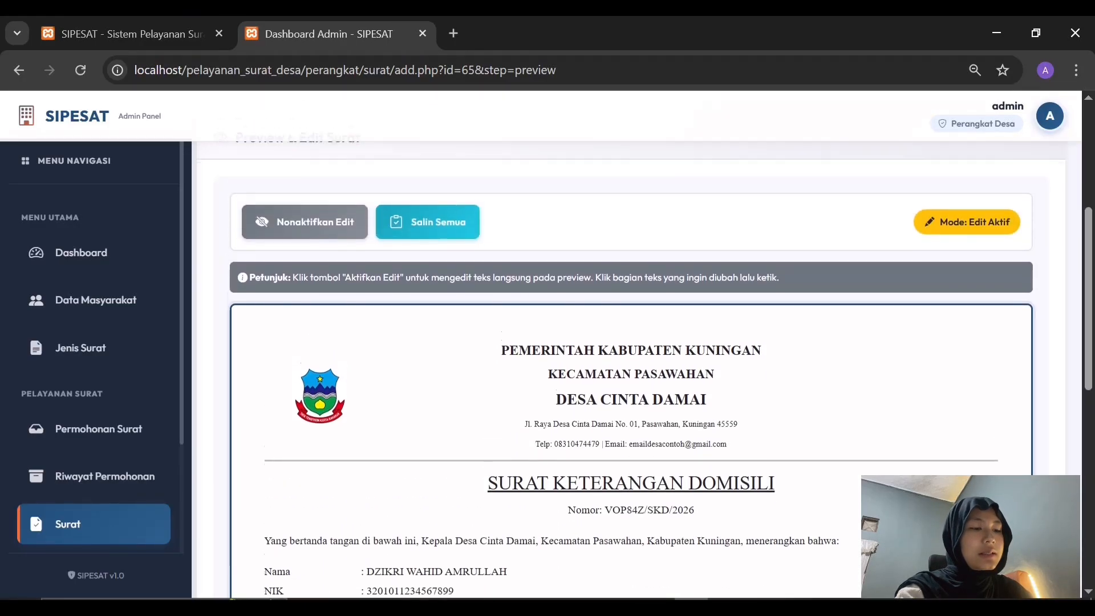
click(295, 212)
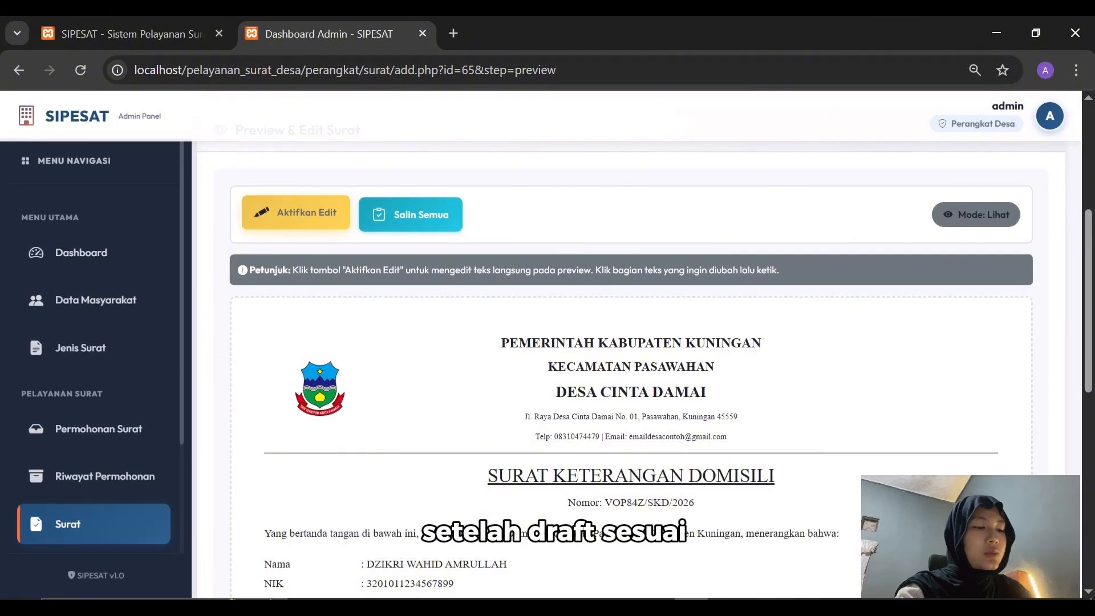
scroll(633, 342, down, 8)
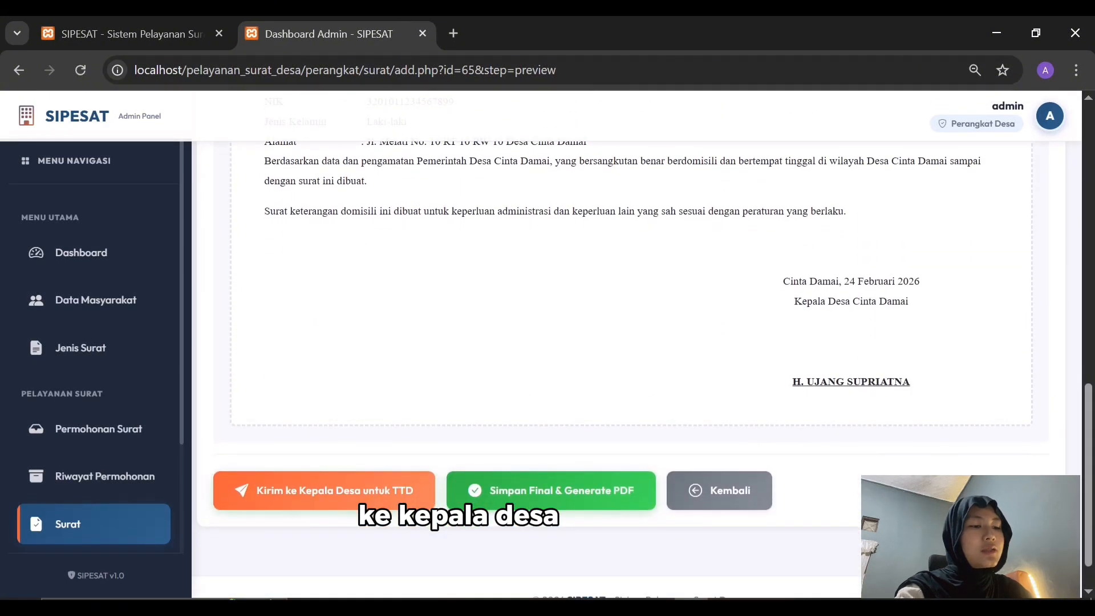
scroll(634, 342, down, 2)
Send the domicile letter to the Kepala Desa for signing and confirm
click(324, 443)
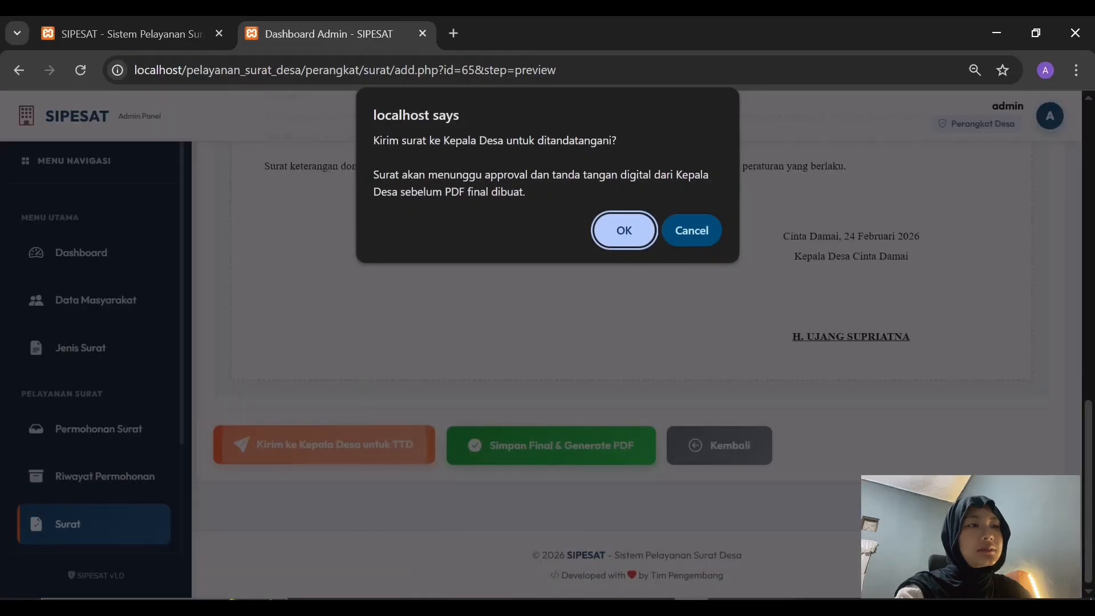
key(Return)
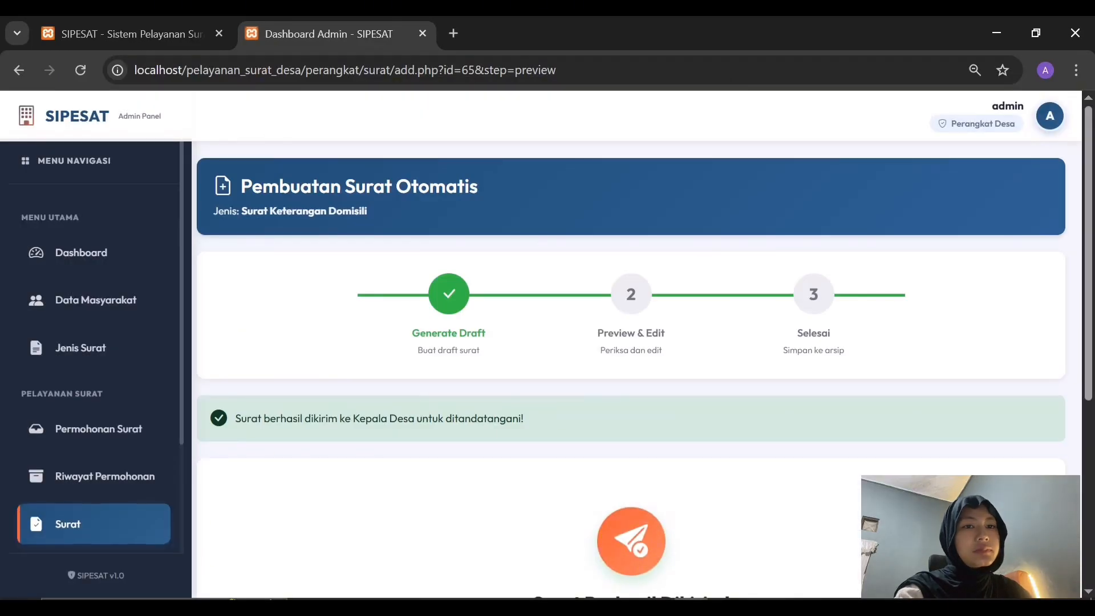
scroll(94, 342, down, 3)
Check the Surat list, then browse the Arsip Surat letter archive
click(105, 330)
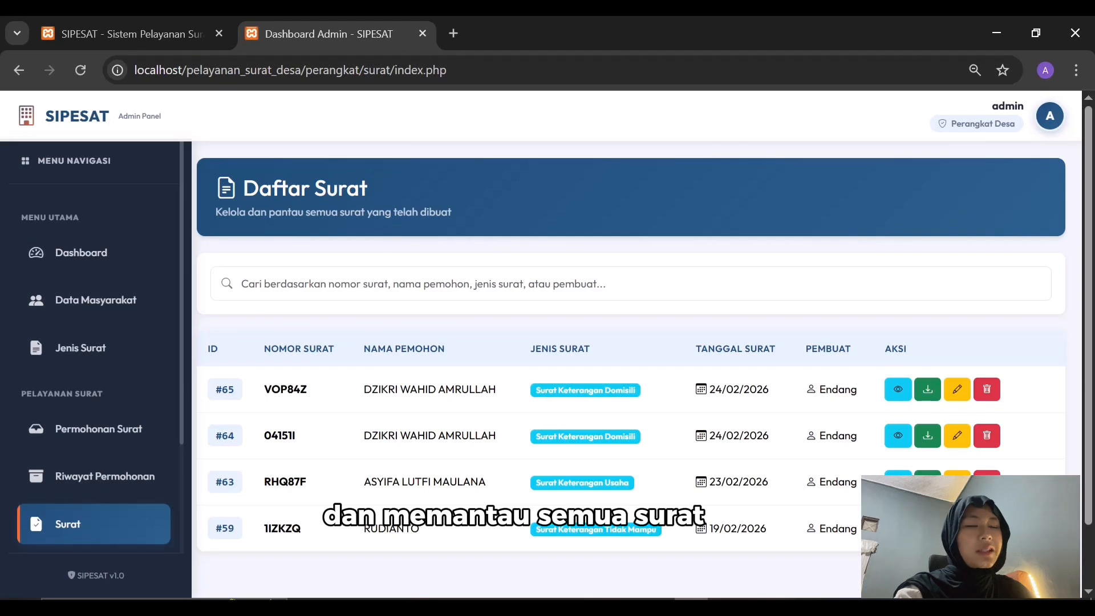
scroll(94, 343, down, 3)
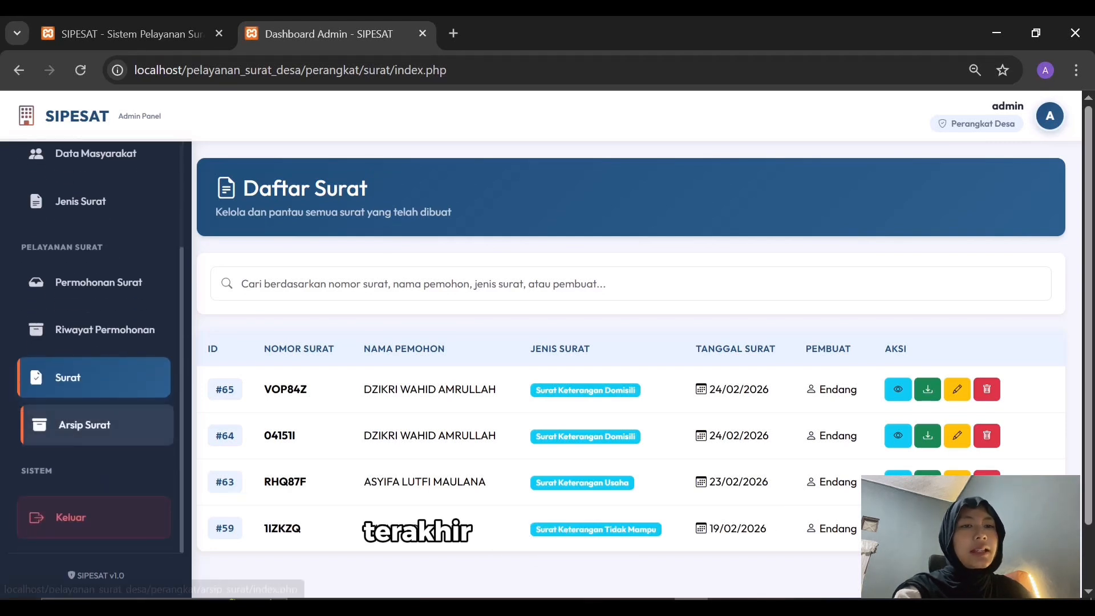
click(81, 425)
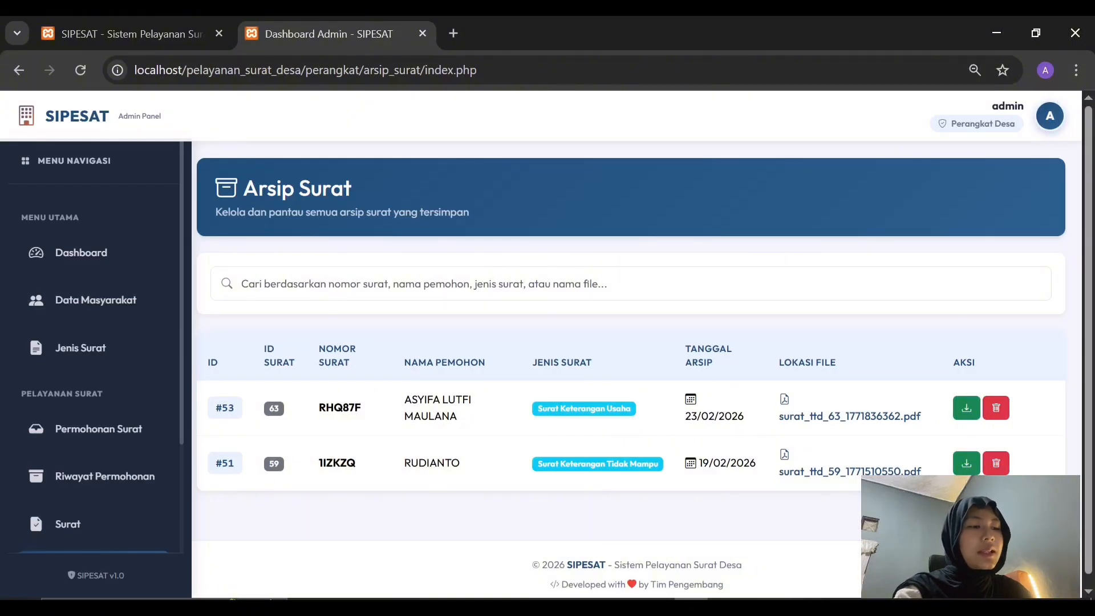
scroll(96, 513, down, 3)
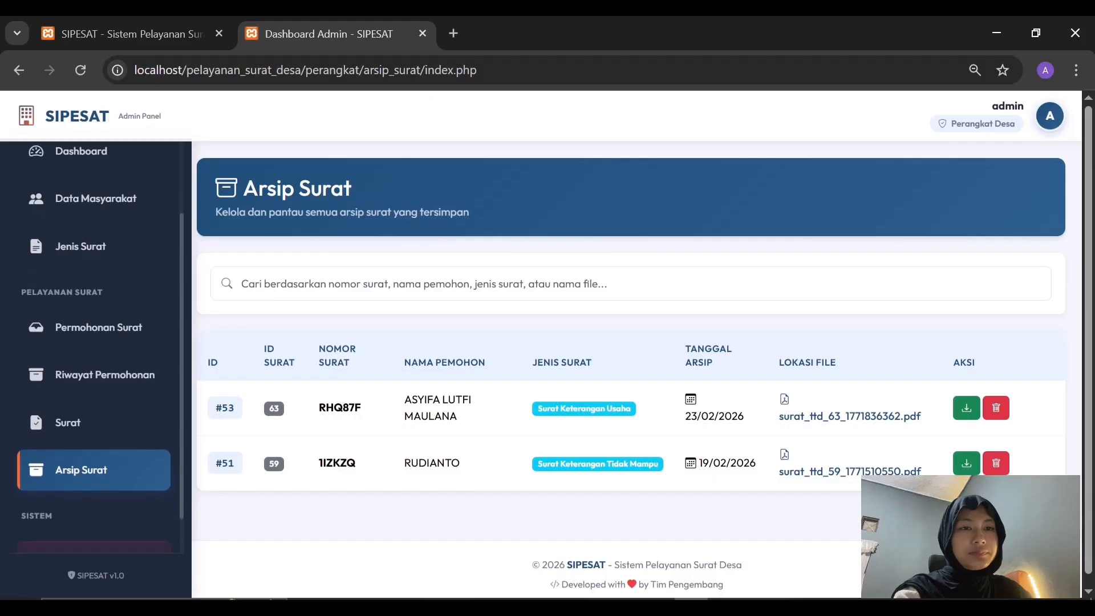
scroll(97, 513, up, 3)
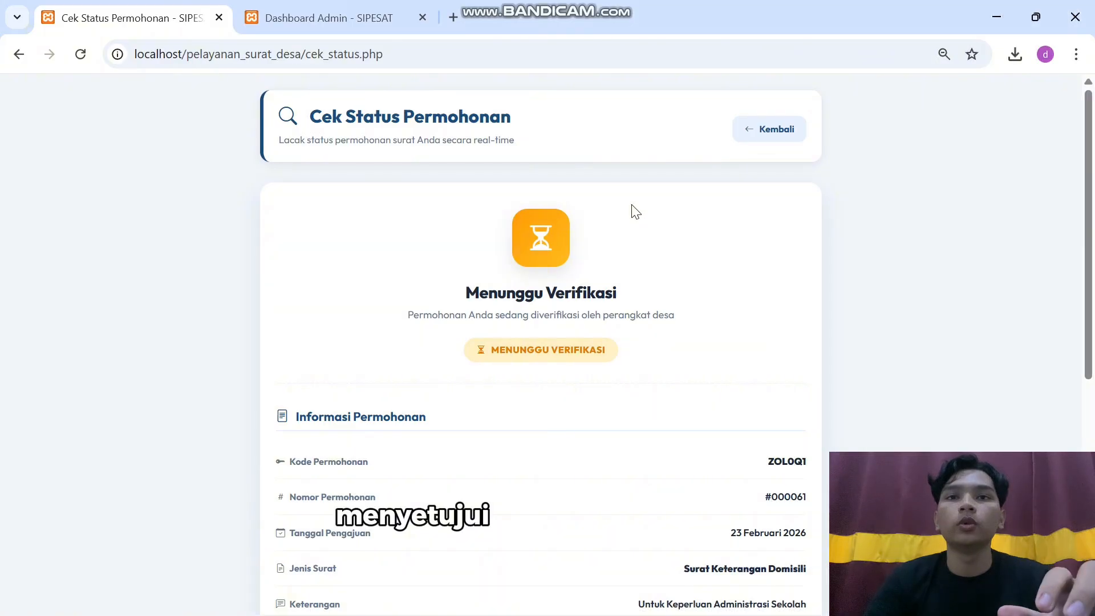
Reload the Cek Status page, resubmitting the form, to see Menunggu Tanda Tangan Digital
click(81, 55)
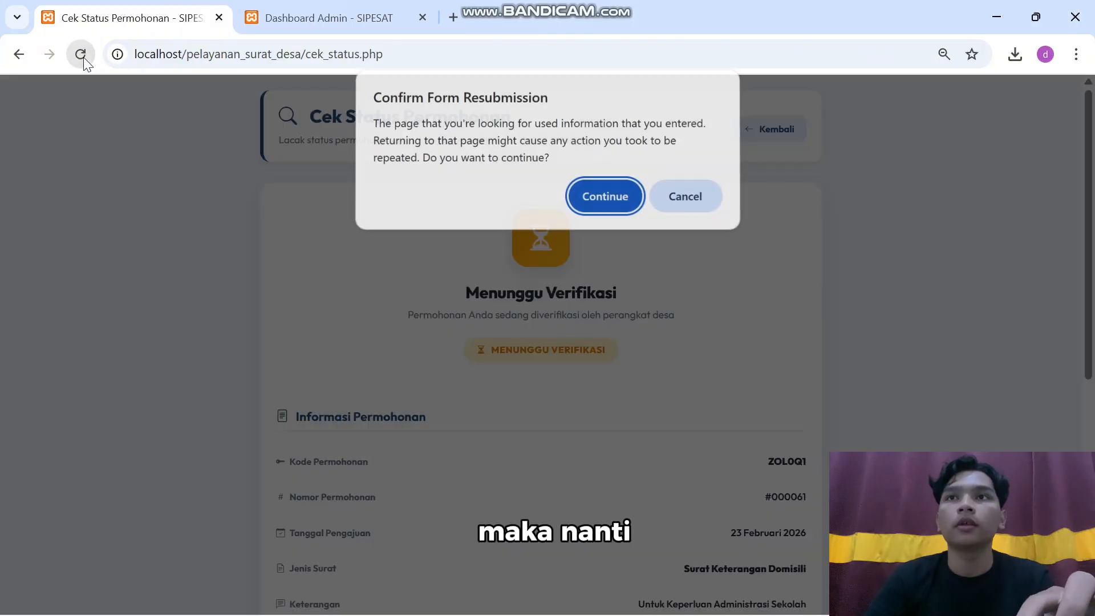
click(604, 197)
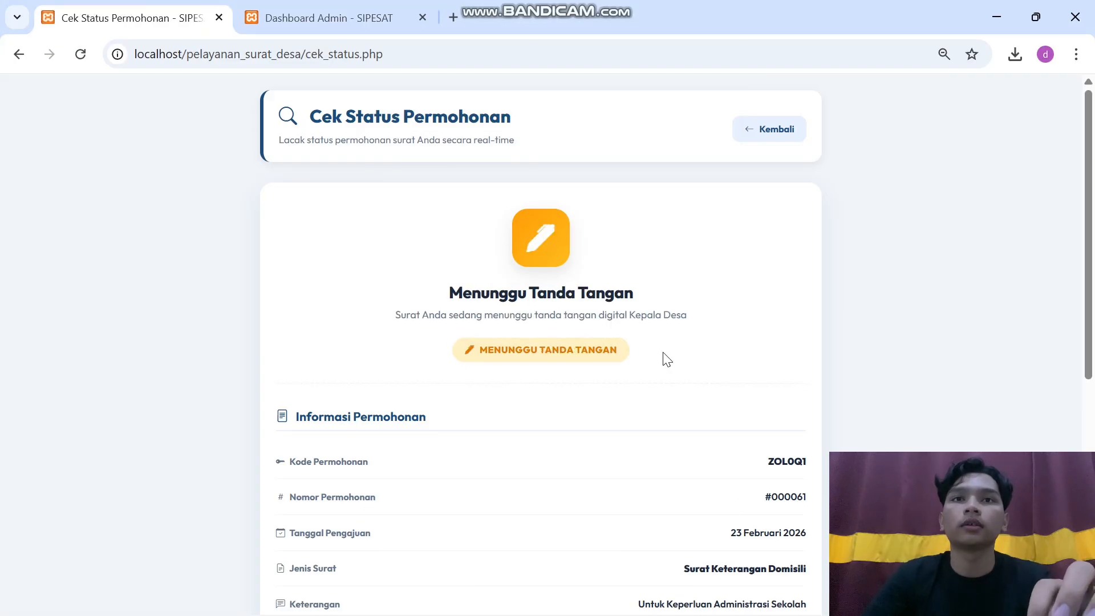
scroll(667, 359, down, 1)
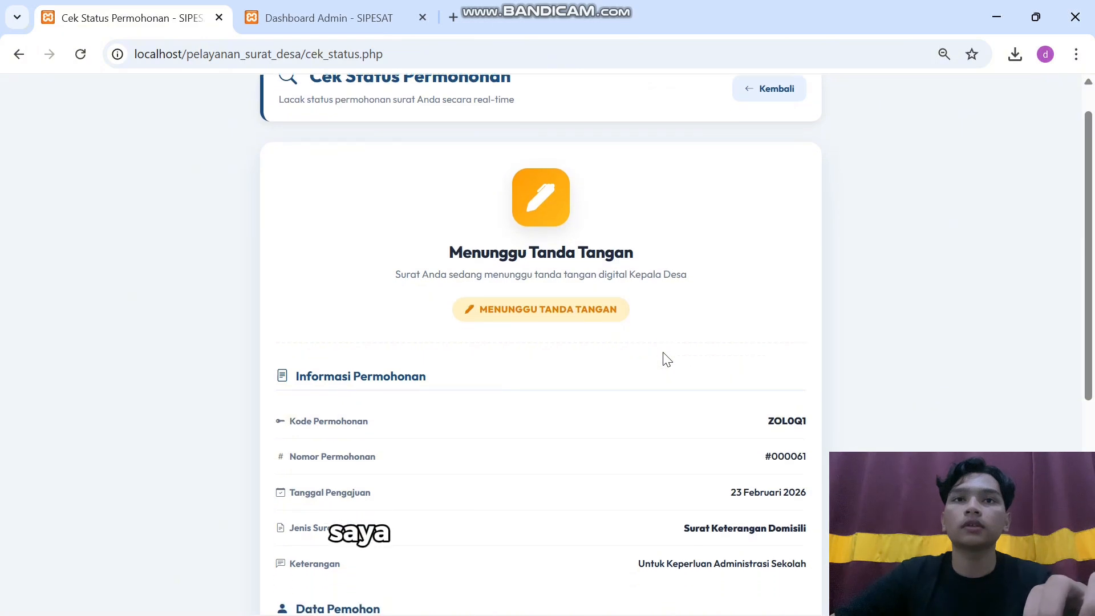
scroll(645, 319, down, 1)
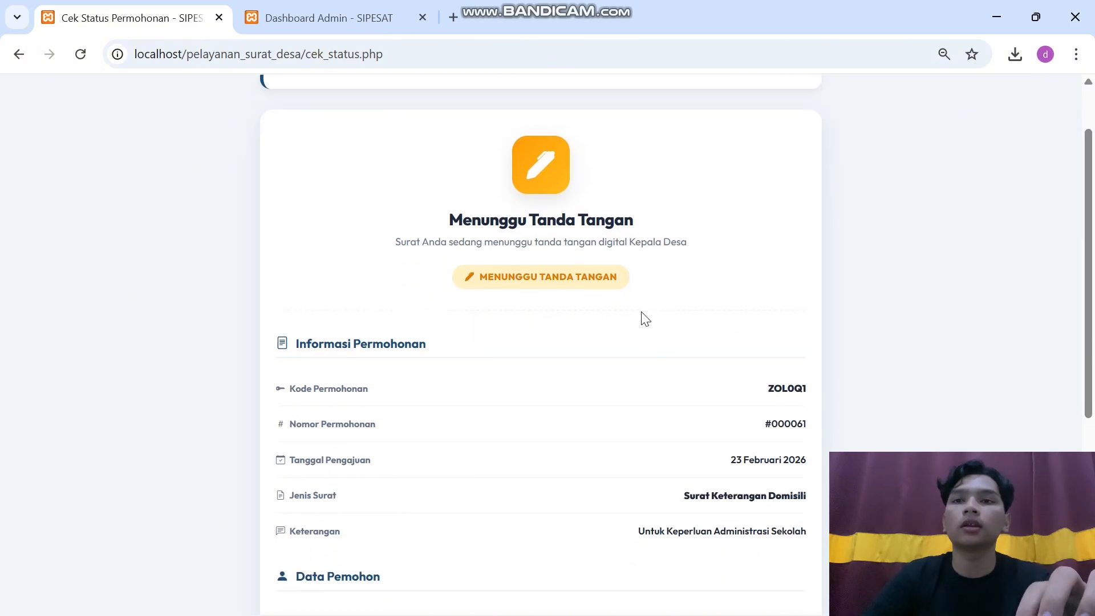
scroll(645, 318, down, 6)
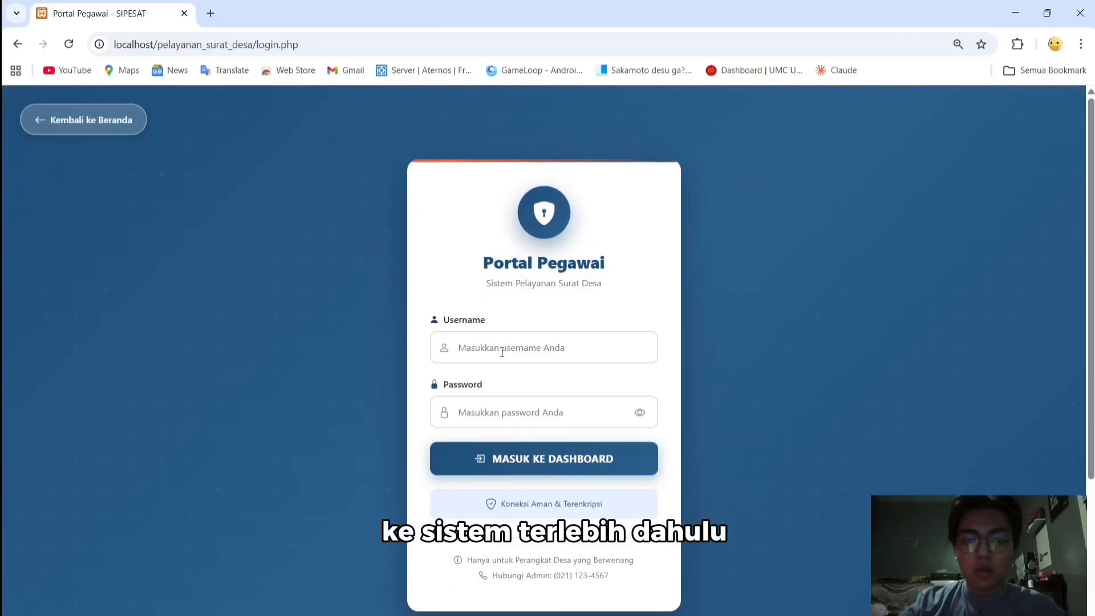
Log in with the village head's username and password, then open Surat Masuk approvals
click(502, 352)
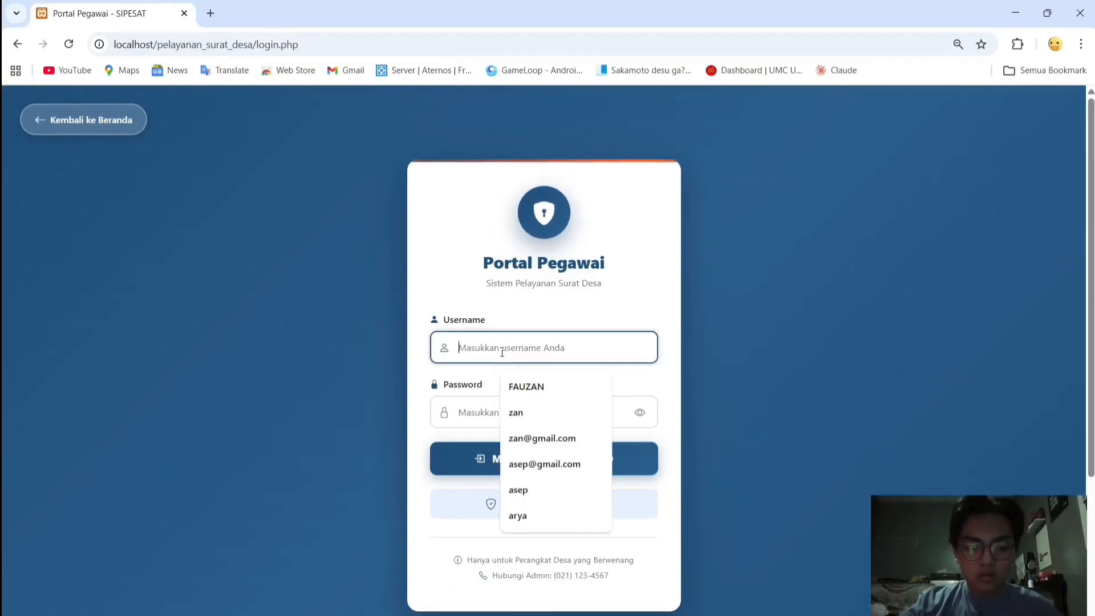
text(kades)
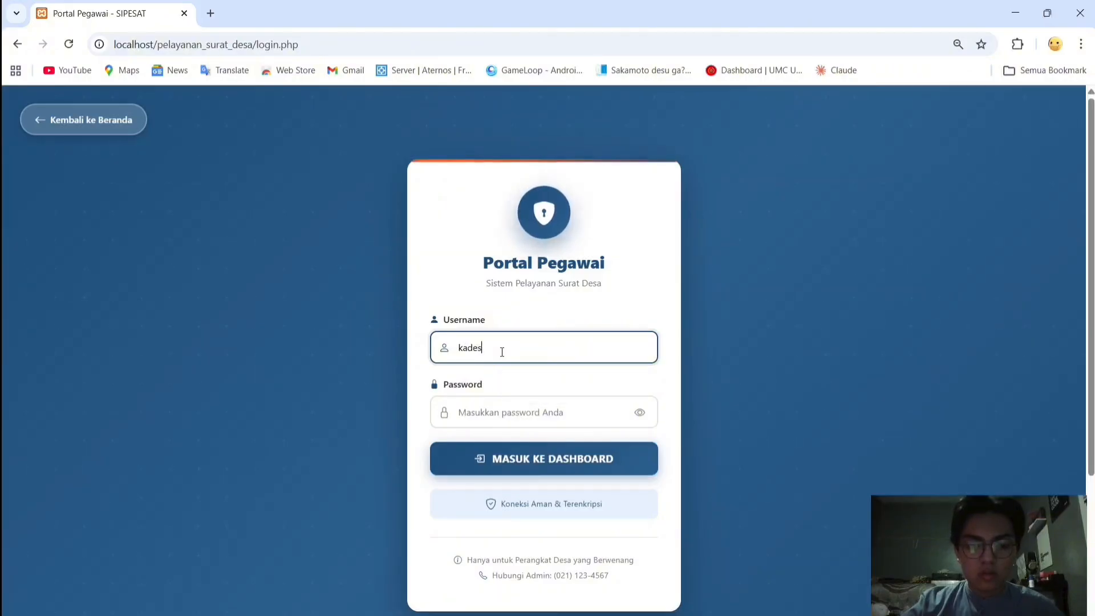
click(489, 403)
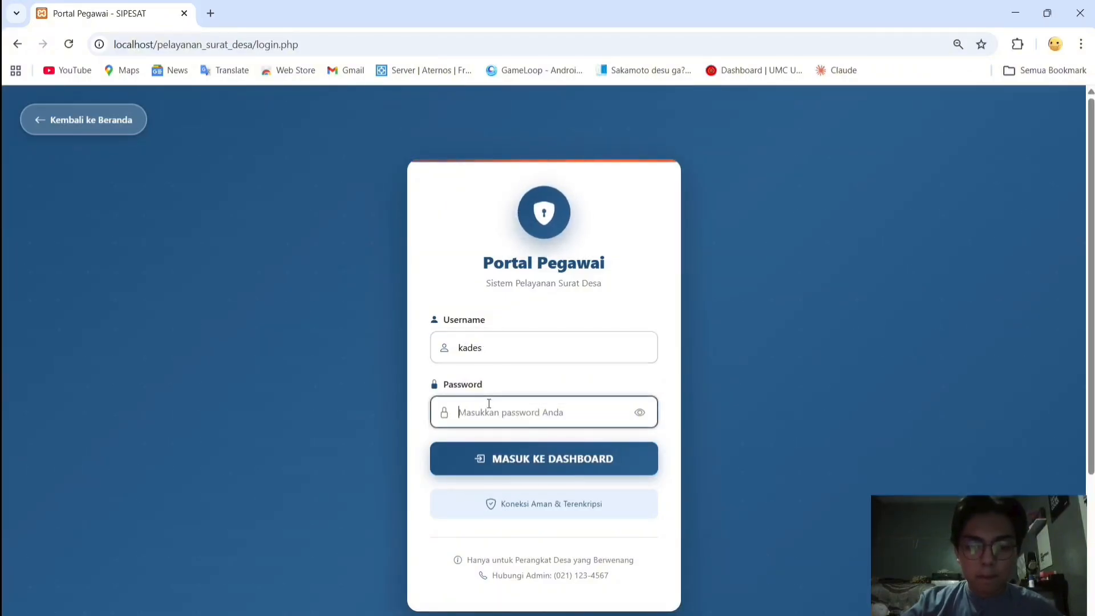
text(•••••)
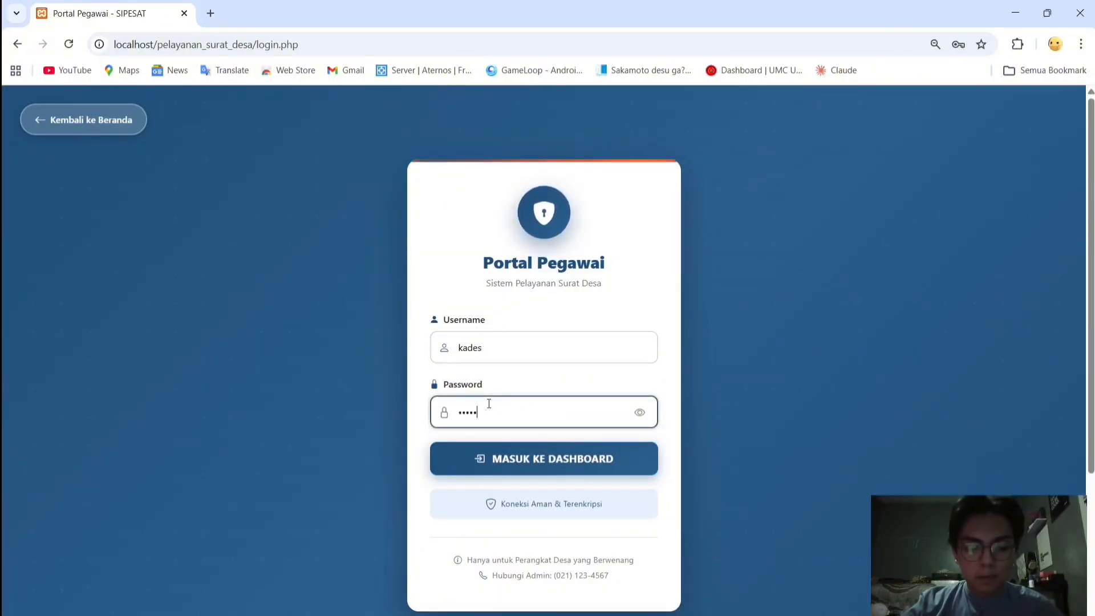
text(•••)
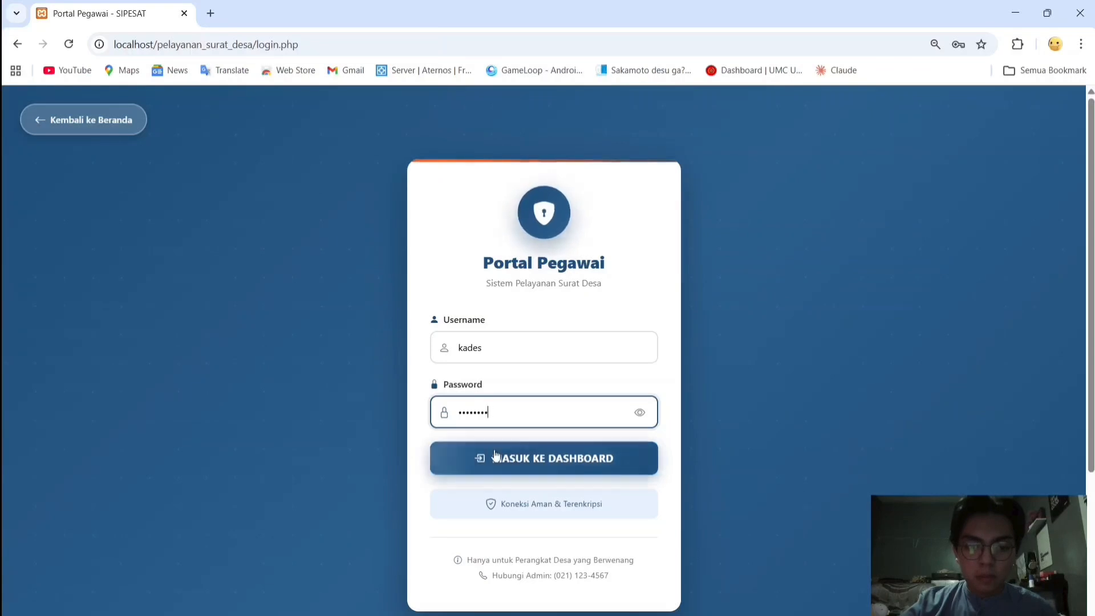
click(496, 454)
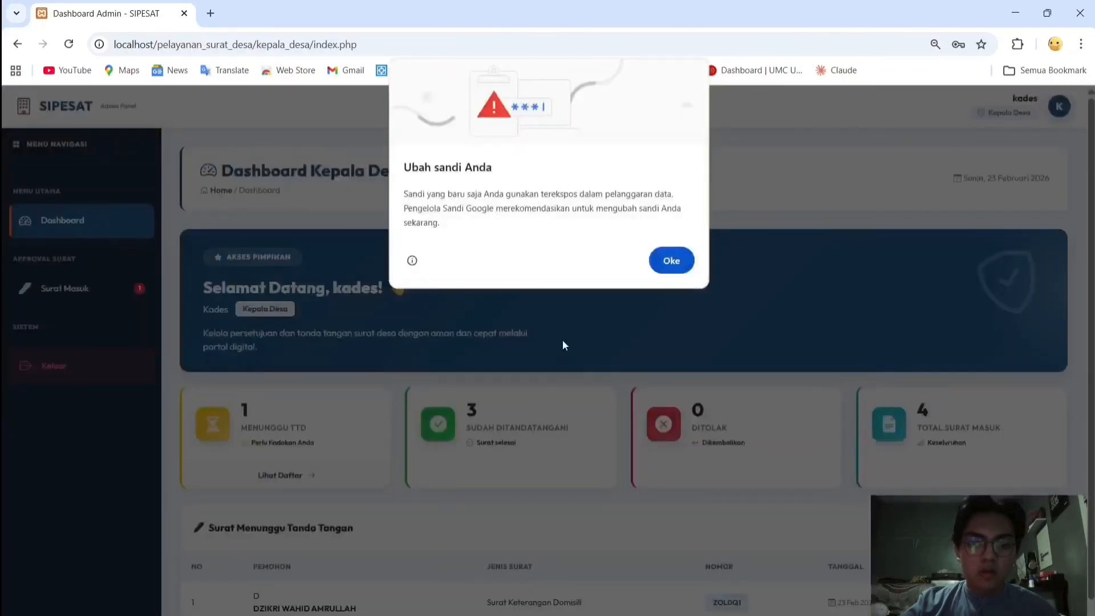
click(672, 261)
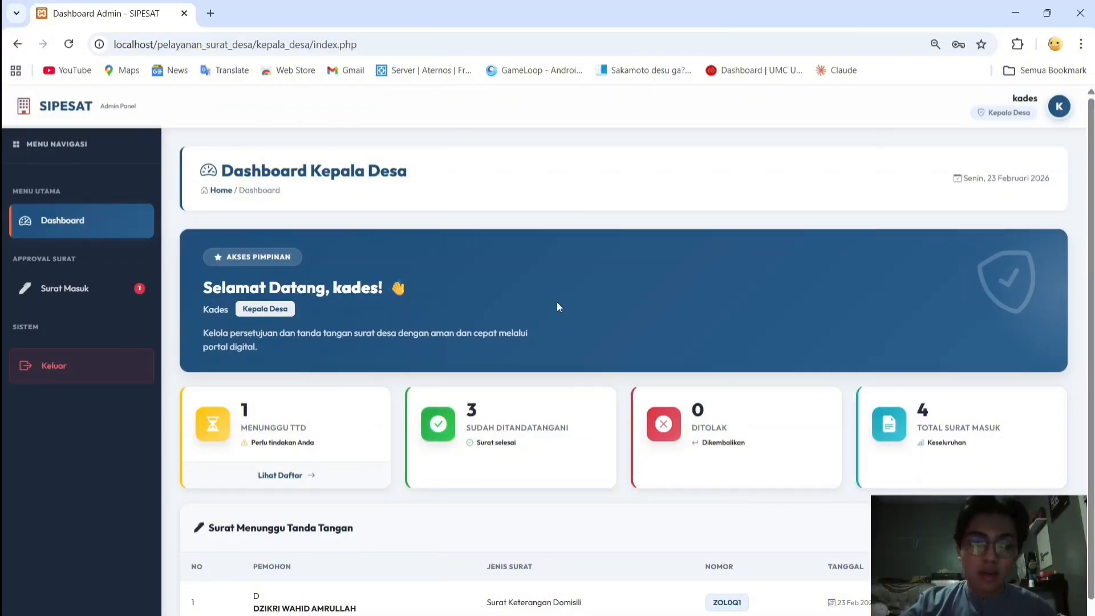
click(80, 281)
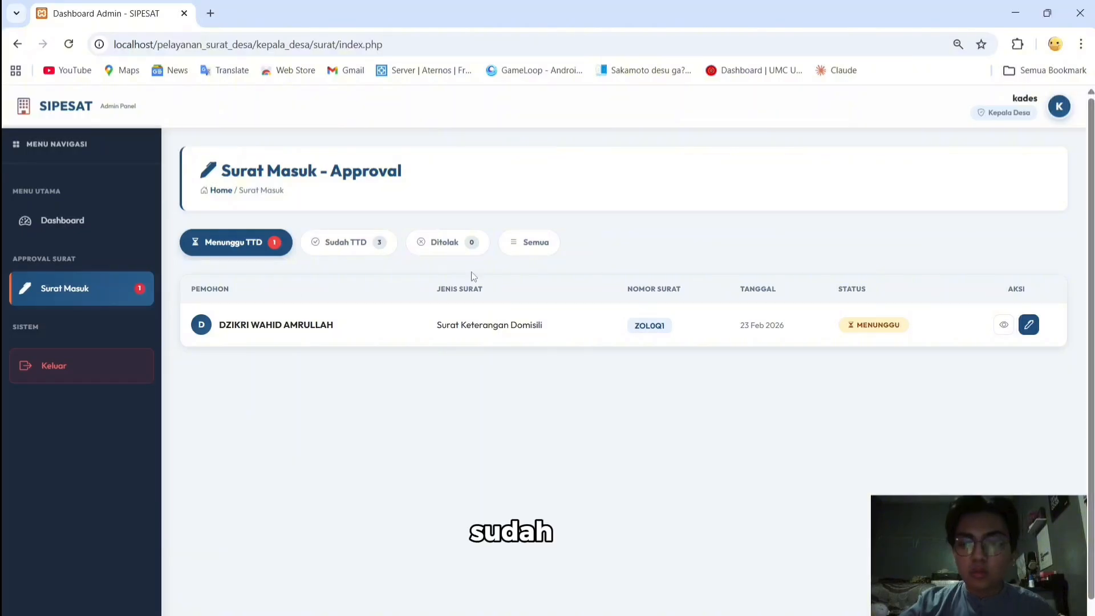
Preview the pending domicile letter down to Konfirmasi Tanda Tangan, checking text, signature and QR layout
click(1003, 325)
scroll(705, 384, down, 3)
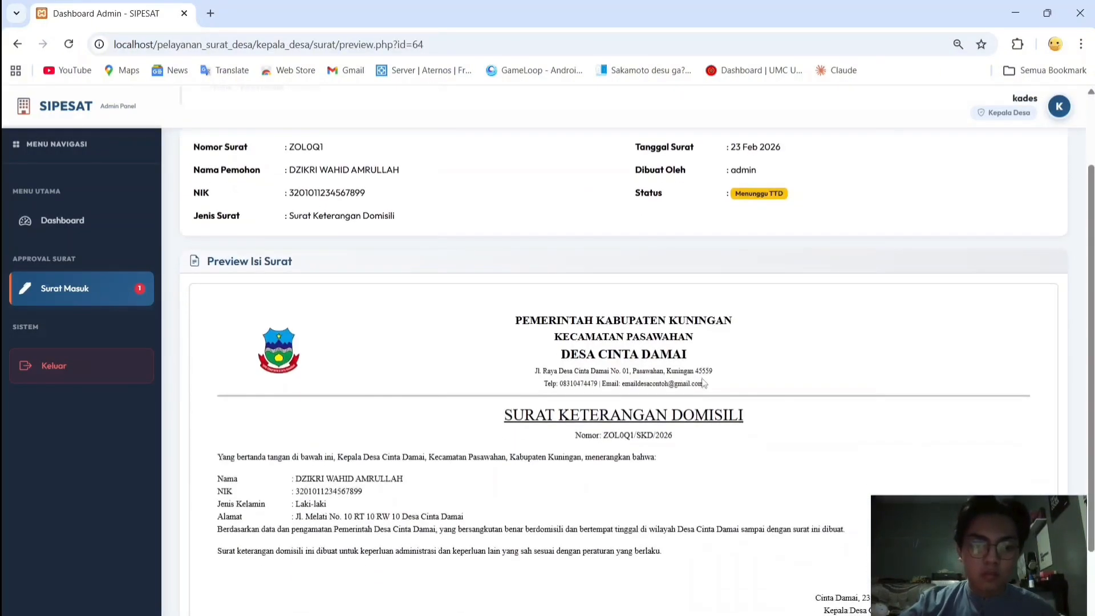
scroll(704, 383, down, 1)
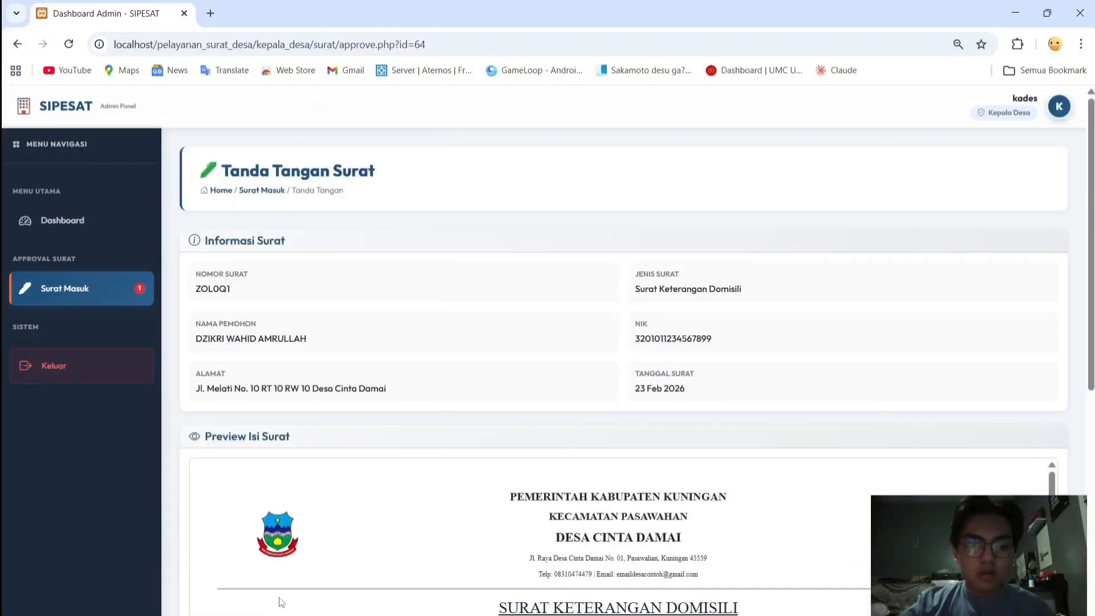
scroll(281, 602, down, 10)
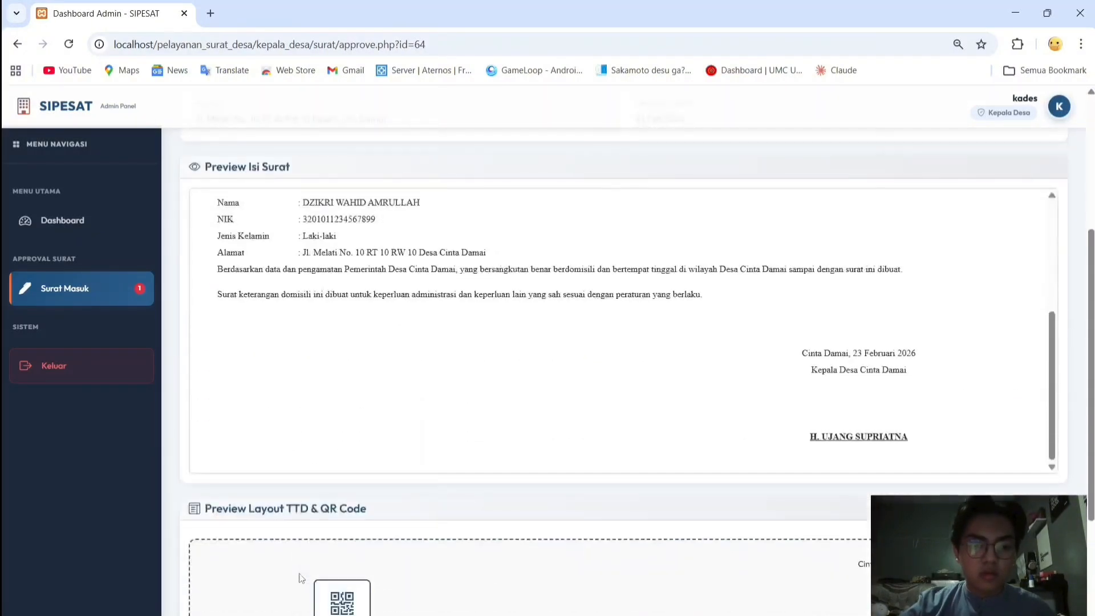
scroll(302, 577, down, 5)
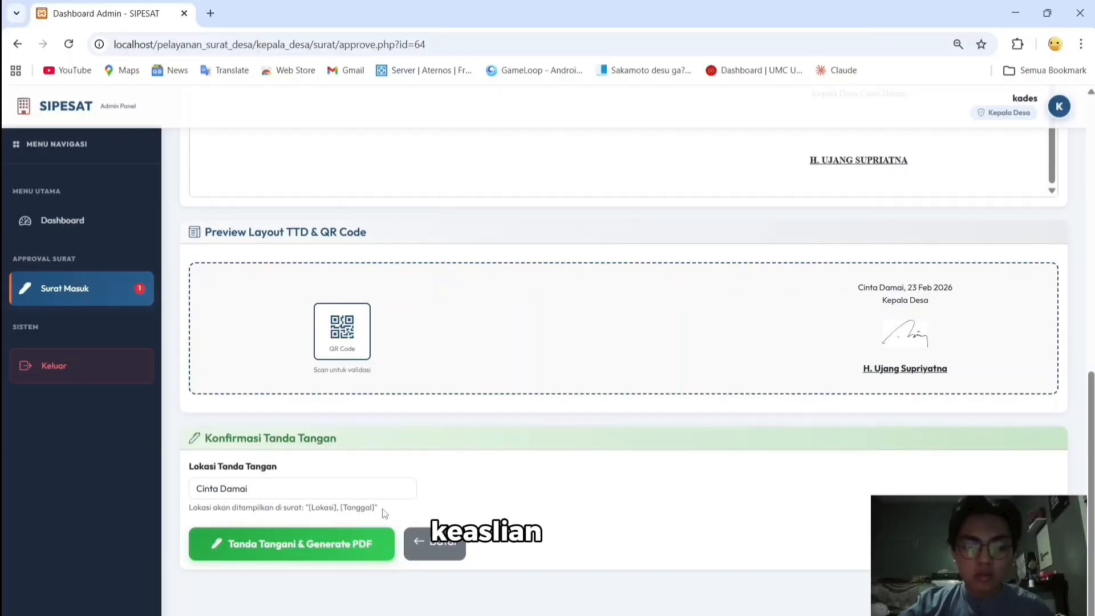
Sign the domicile letter with Tanda Tangani & Generate PDF and confirm
click(317, 542)
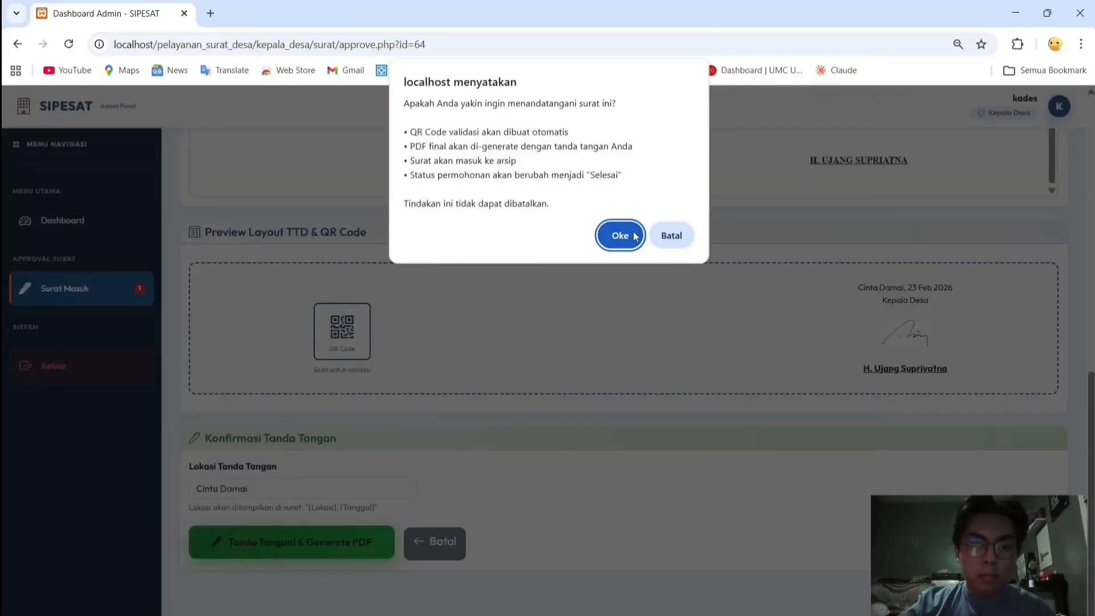
click(620, 235)
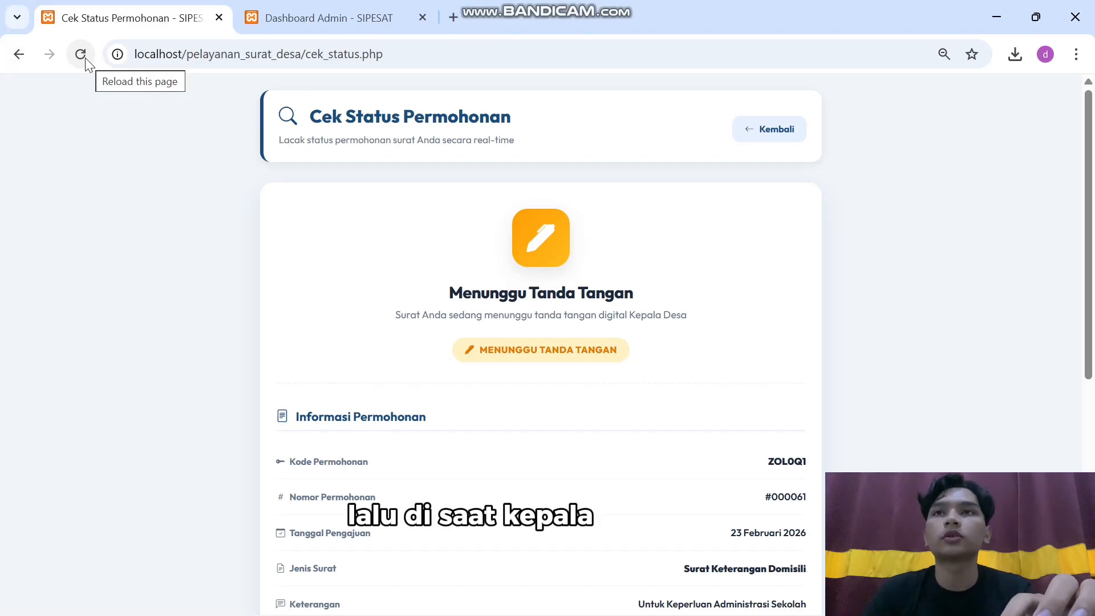
Reload the status page to show Selesai, then open the letter via Unduh Surat PDF
click(80, 54)
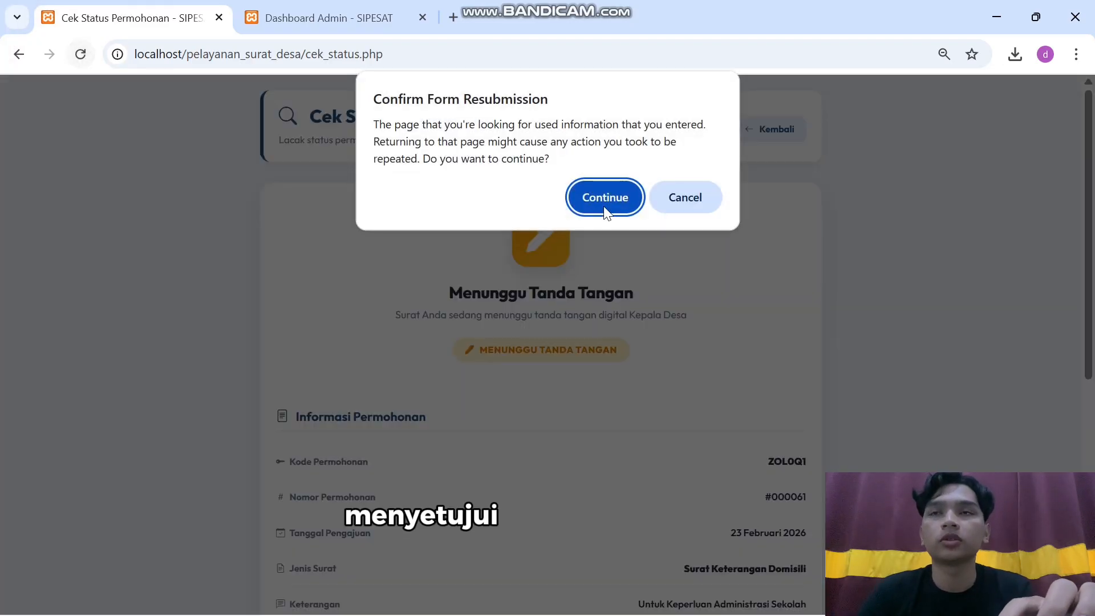
click(605, 206)
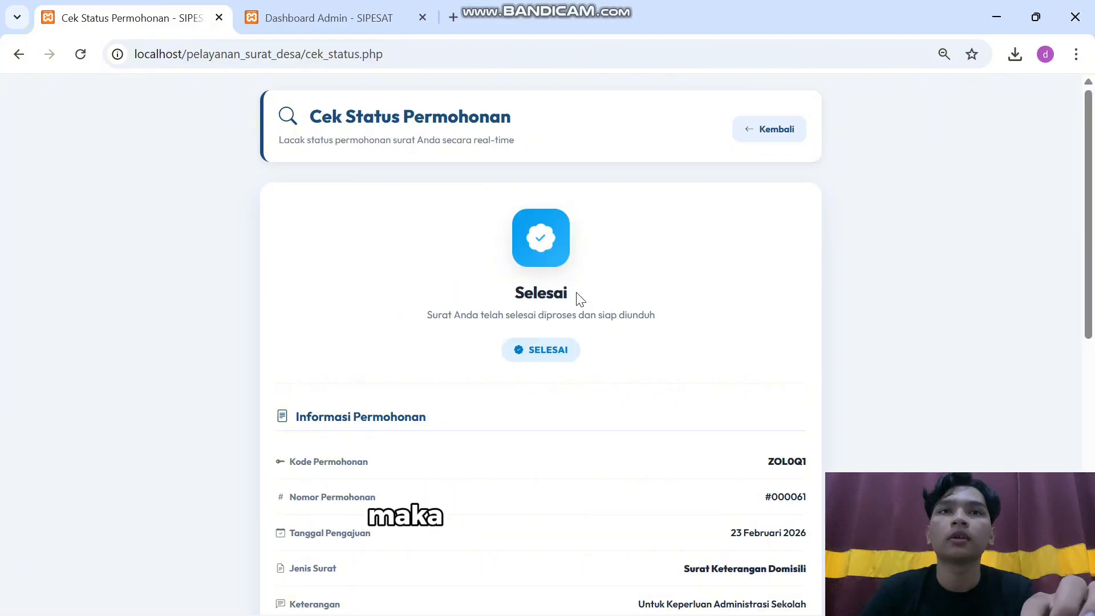
scroll(556, 340, down, 10)
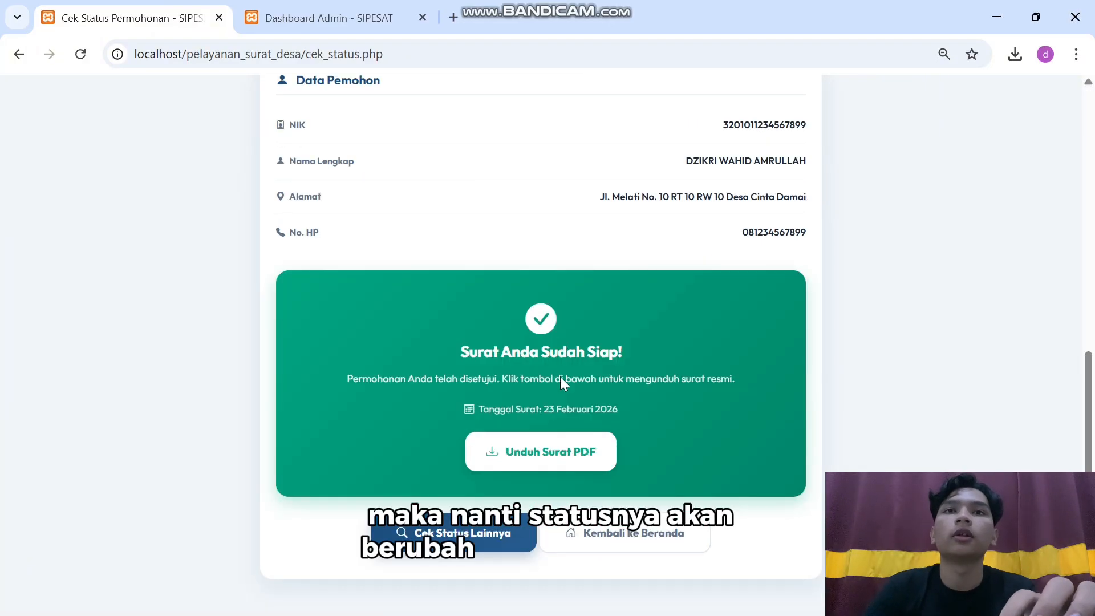
click(554, 463)
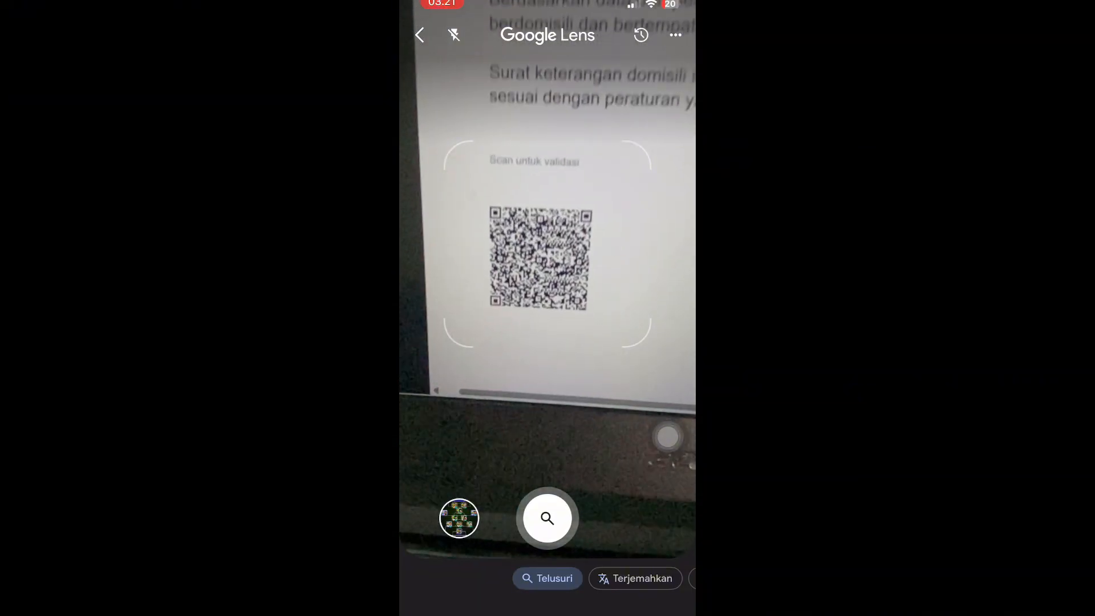
Open the QR code's verification link to see Dokumen Terverifikasi
click(535, 259)
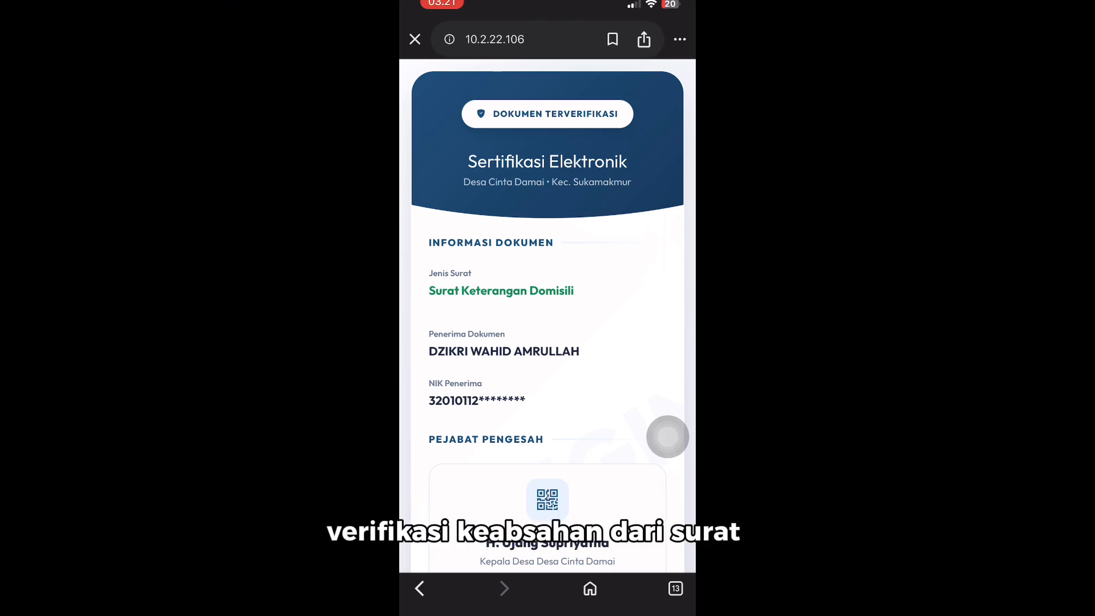
scroll(548, 317, down, 1)
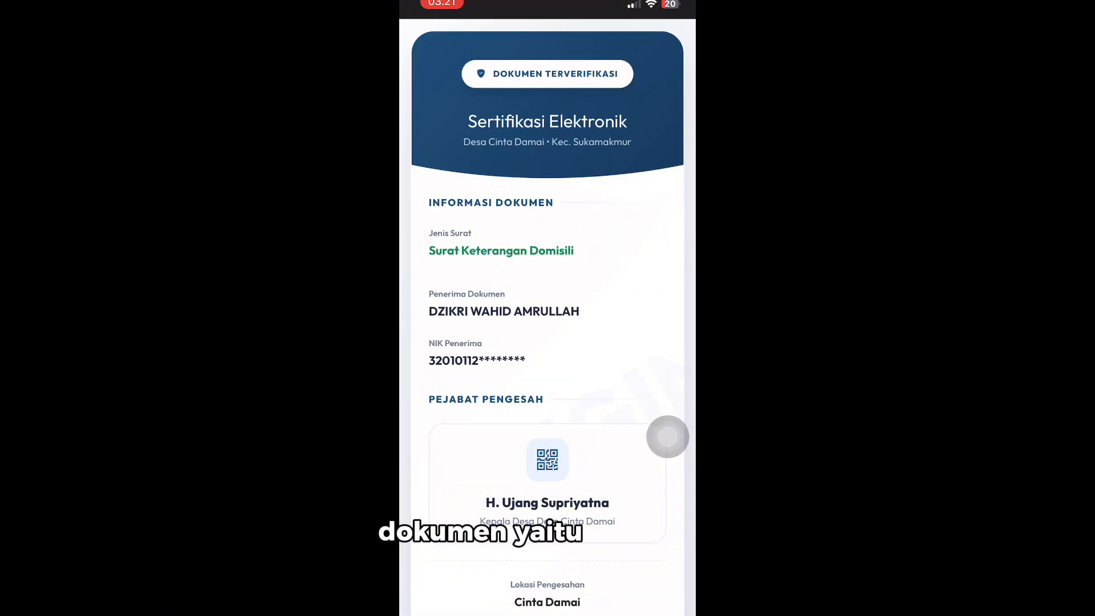
scroll(548, 317, down, 2)
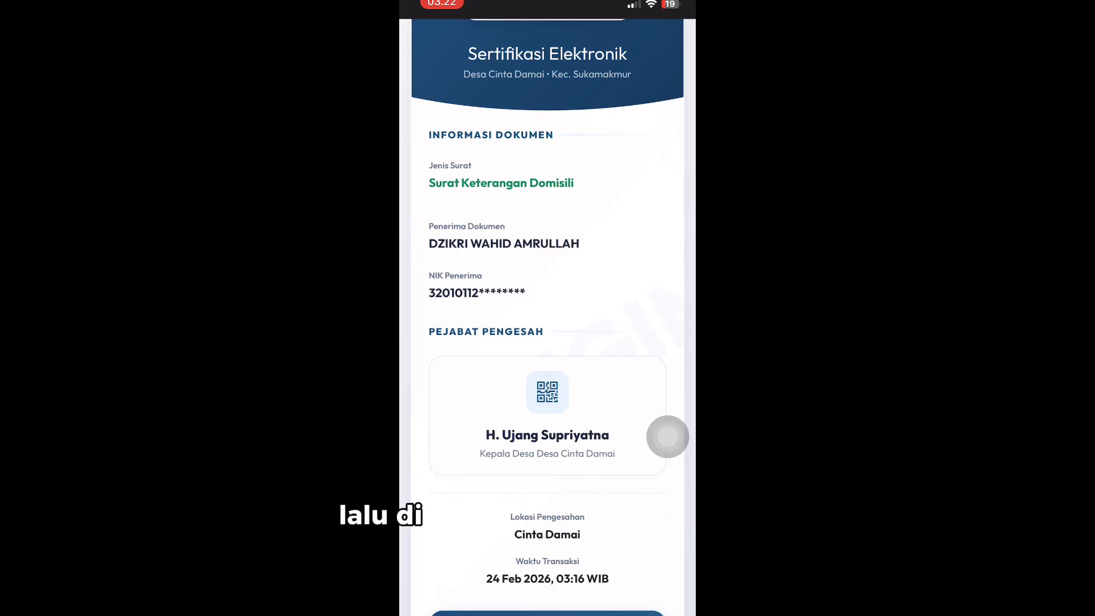
scroll(548, 317, down, 2)
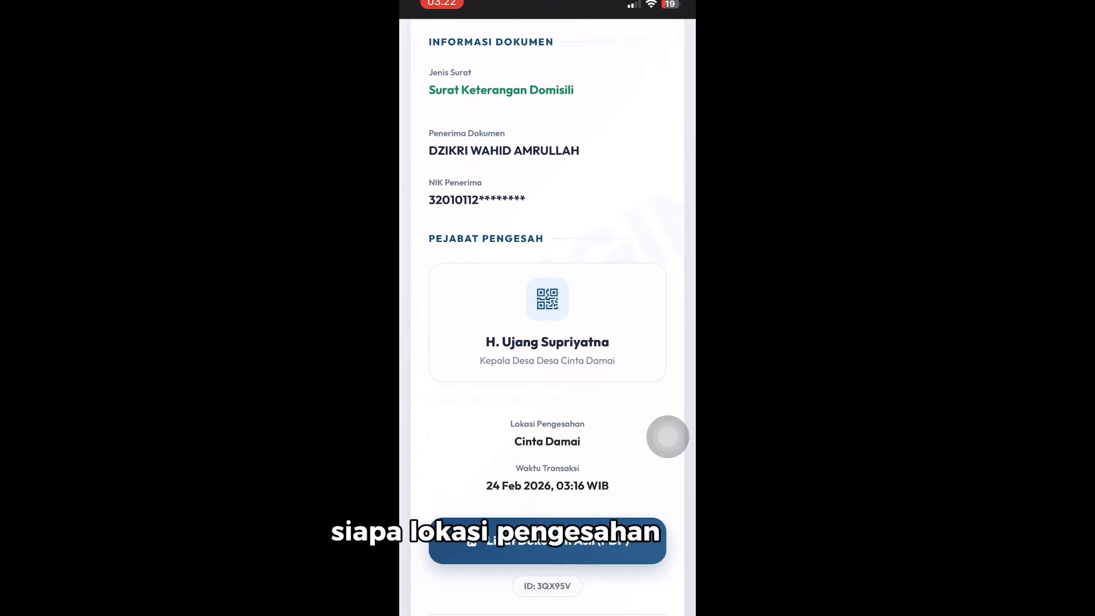
scroll(547, 317, down, 2)
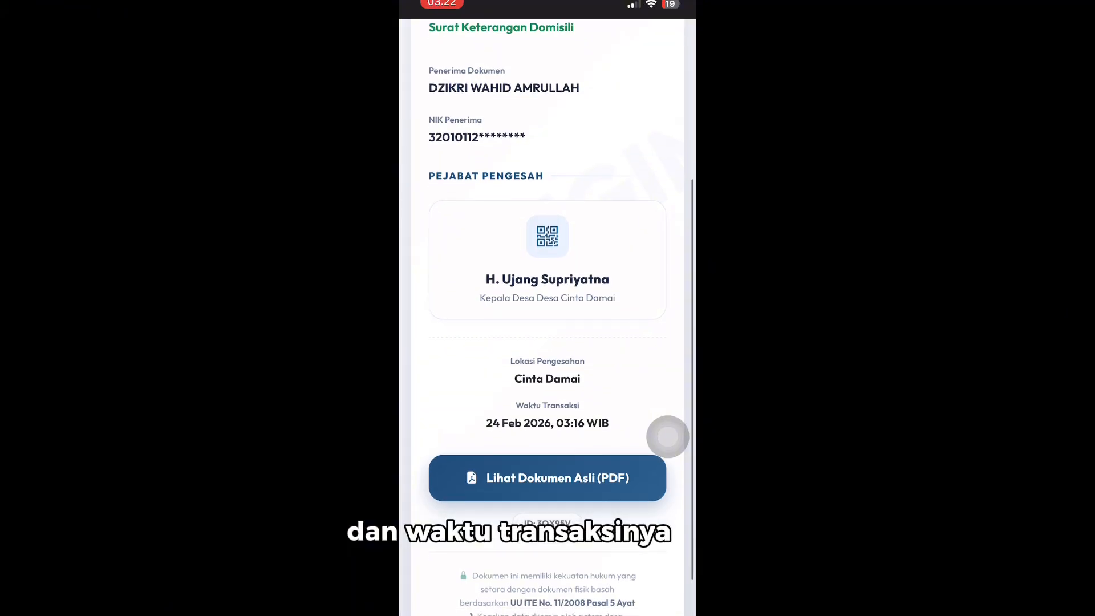
scroll(548, 317, up, 2)
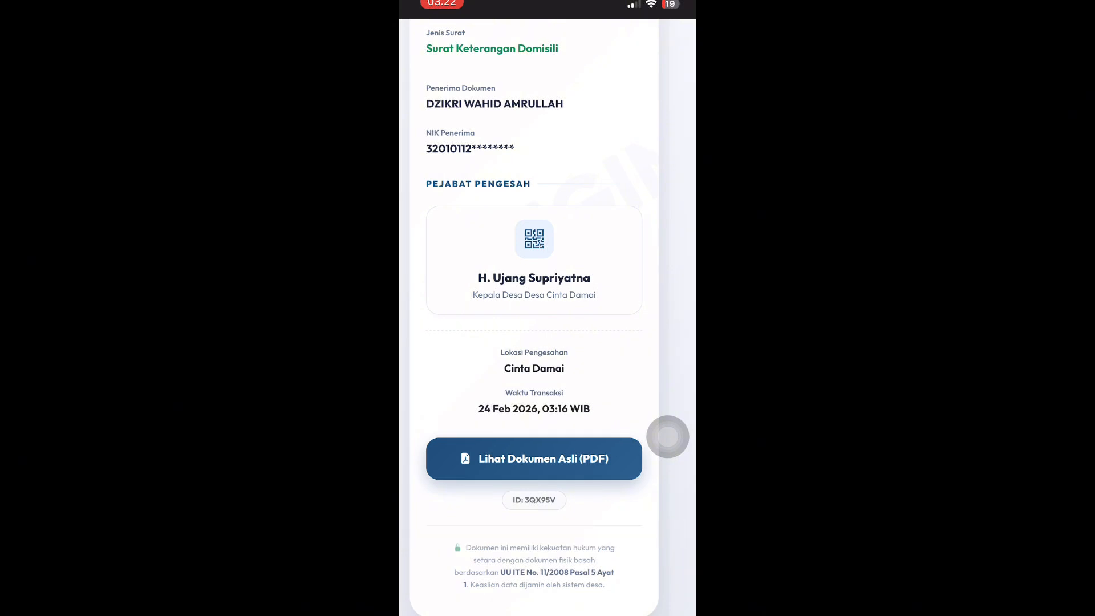
scroll(534, 319, up, 5)
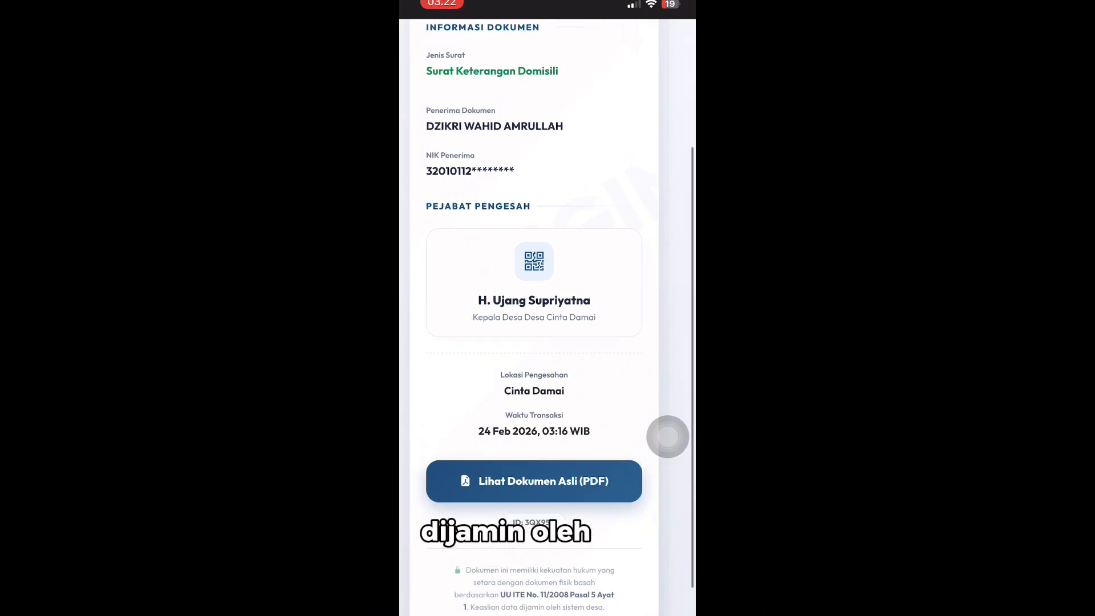
scroll(534, 320, down, 1)
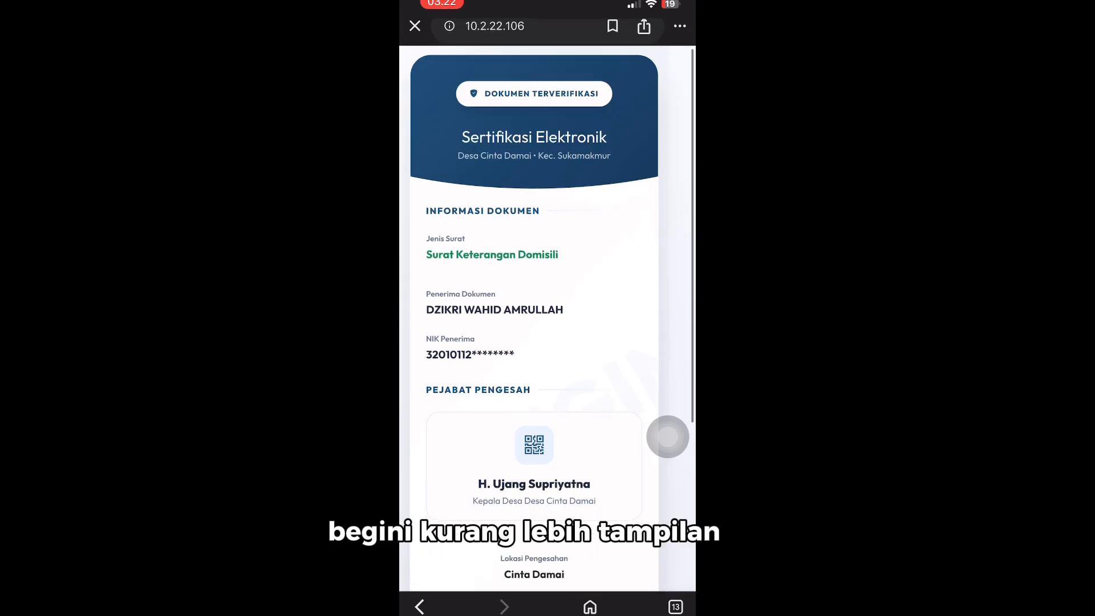
scroll(534, 320, up, 1)
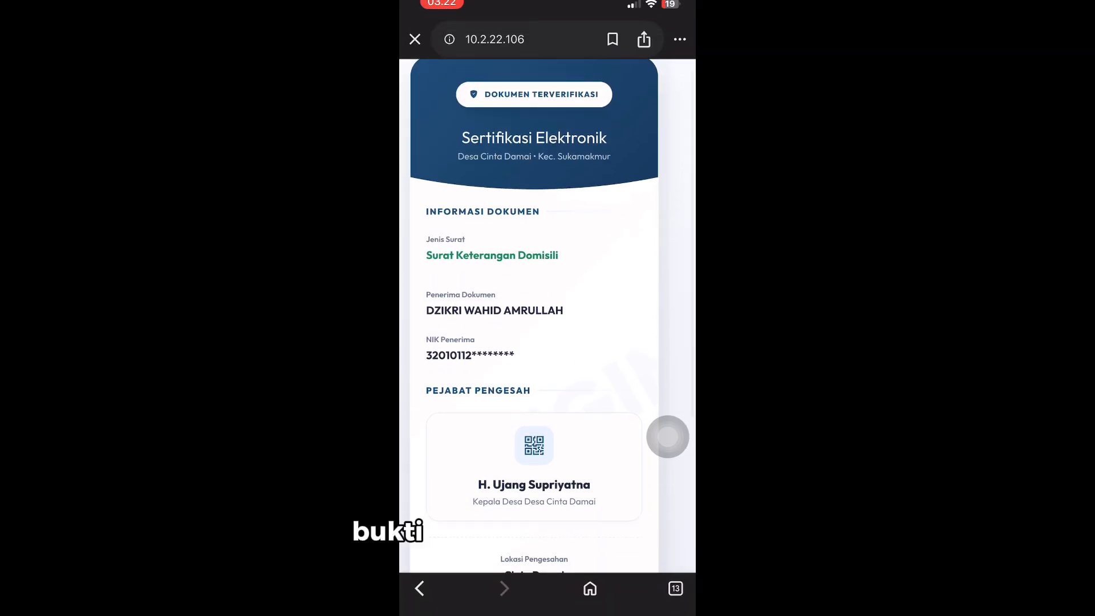